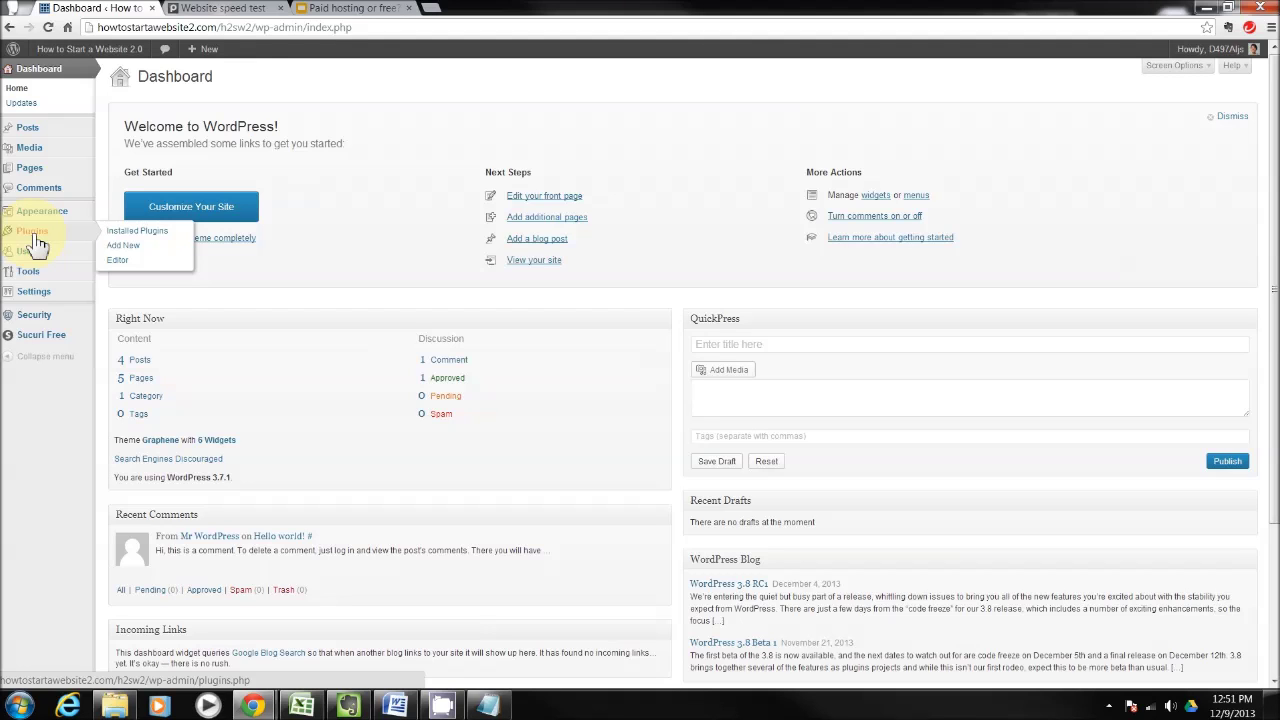
- Activate the installed Akismet plugin and open its account activation page
left_click(158, 236)
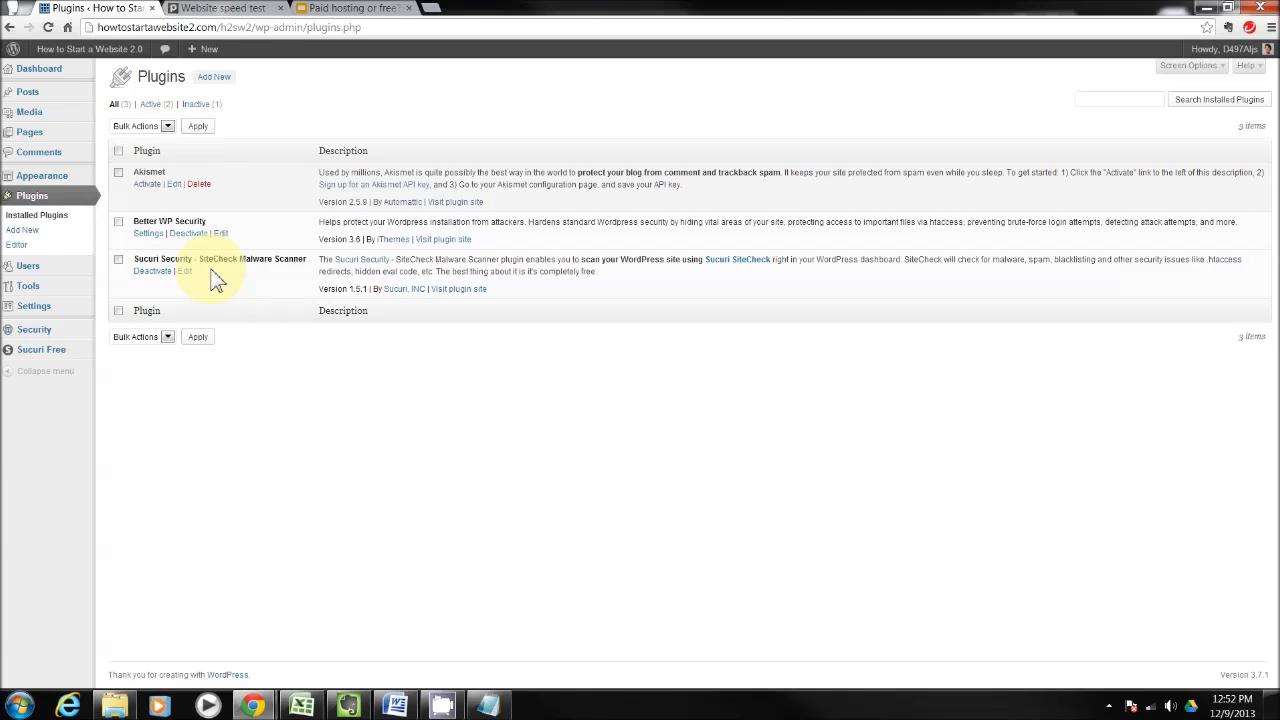
left_click(145, 186)
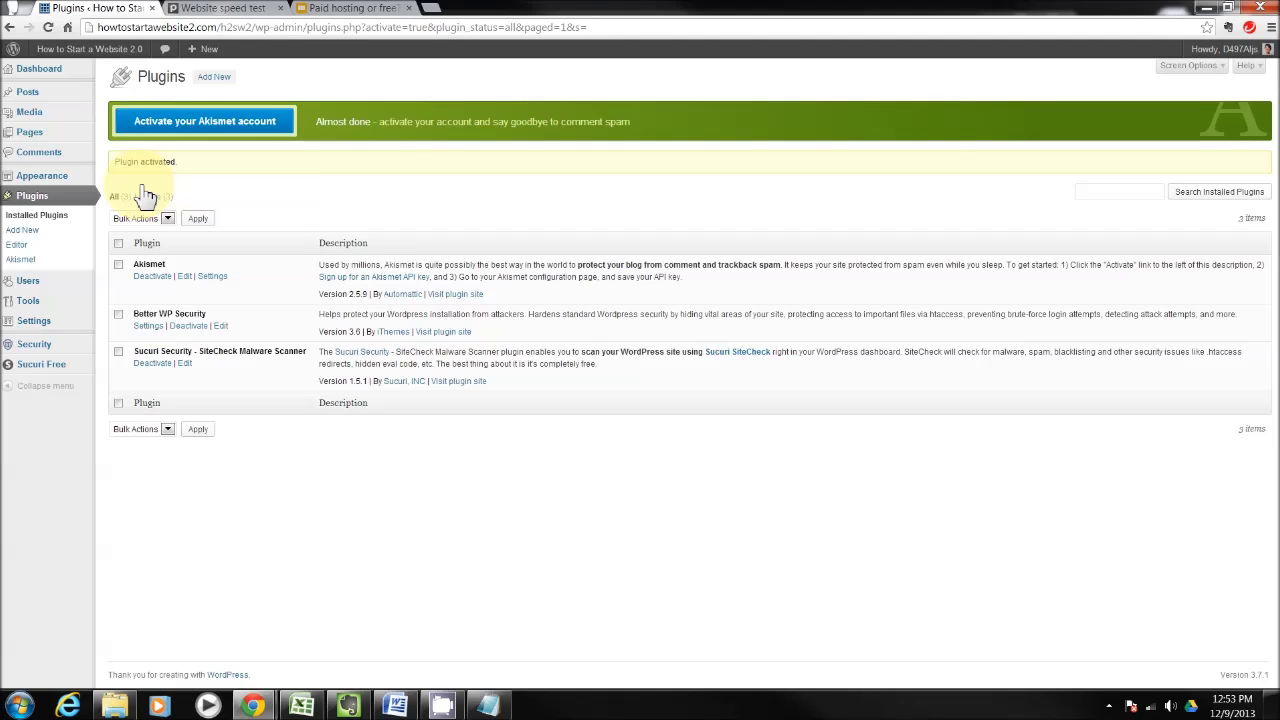
left_click(208, 130)
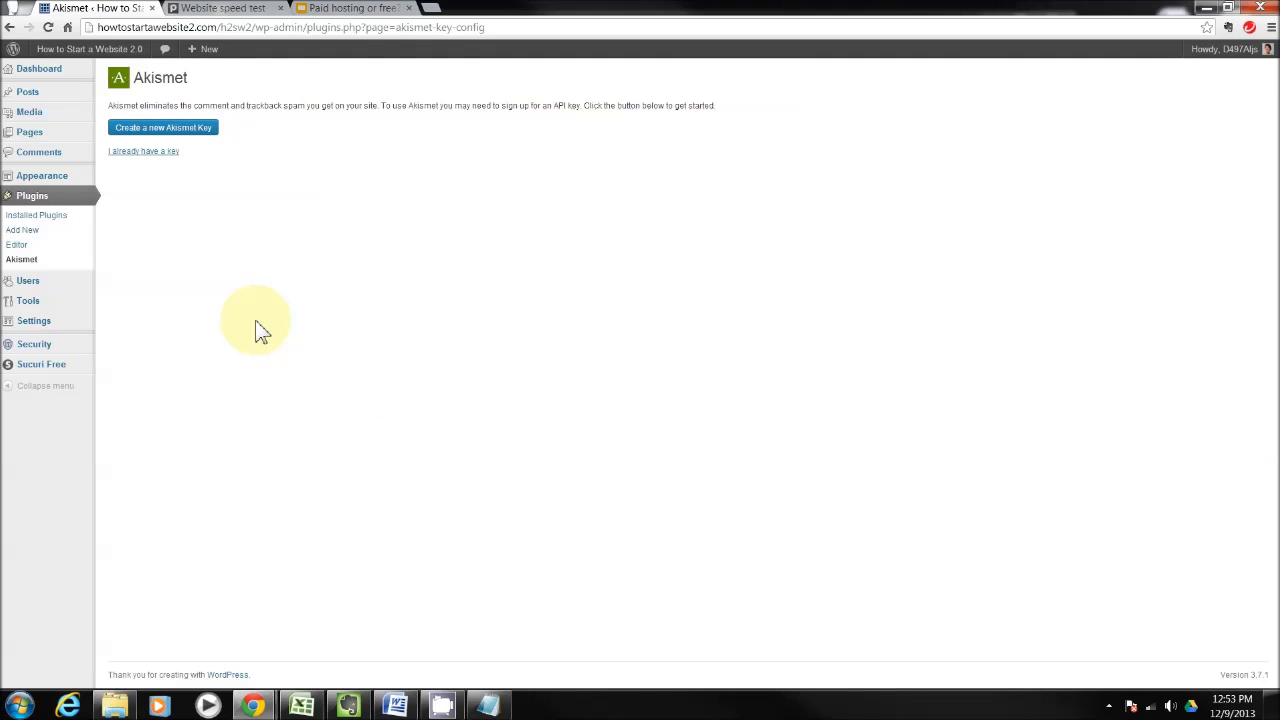
- Open the Akismet website's API key sign-up page to see how a new key is created
left_click(184, 134)
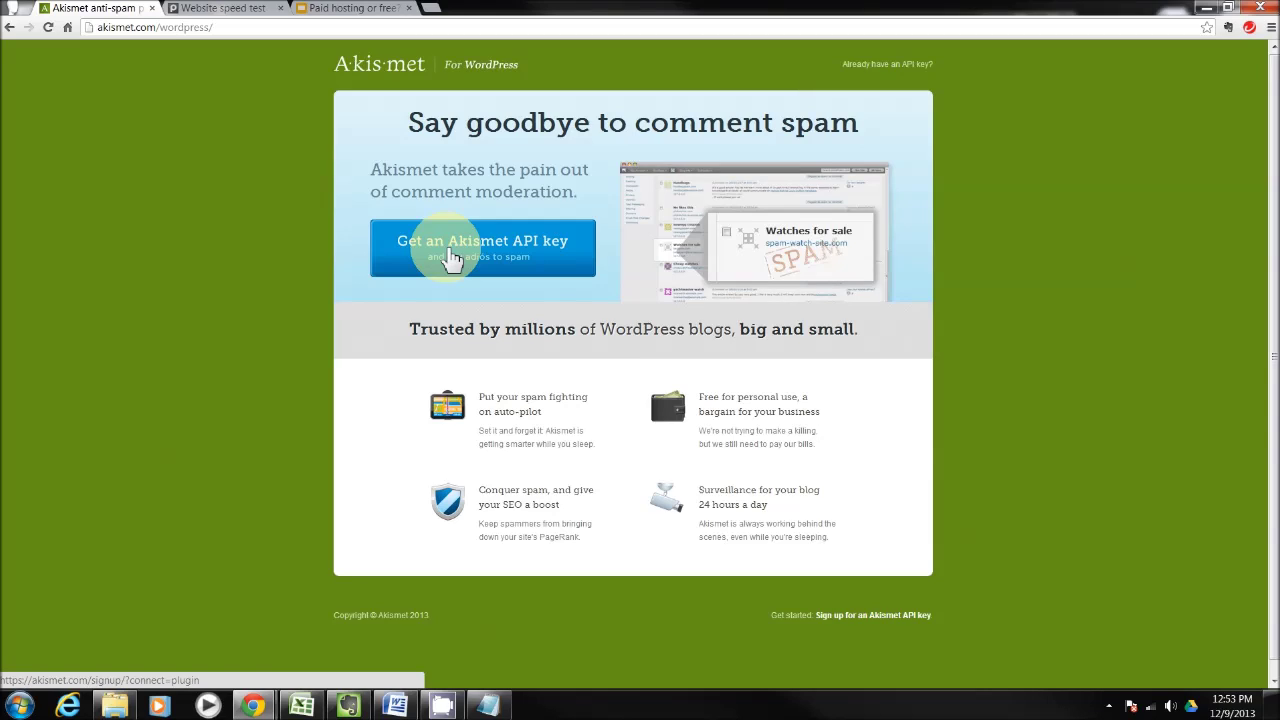
left_click(452, 257)
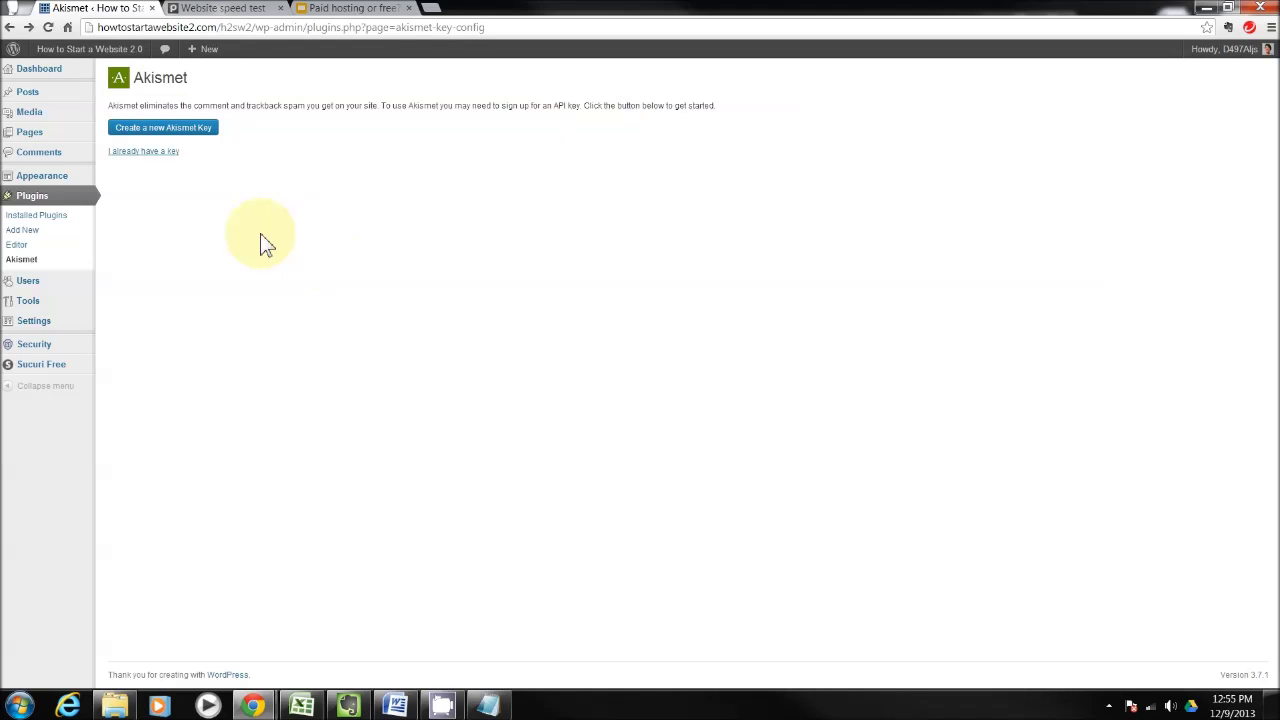
- Choose to use an existing Akismet key, enter the API key and save it
left_click(141, 156)
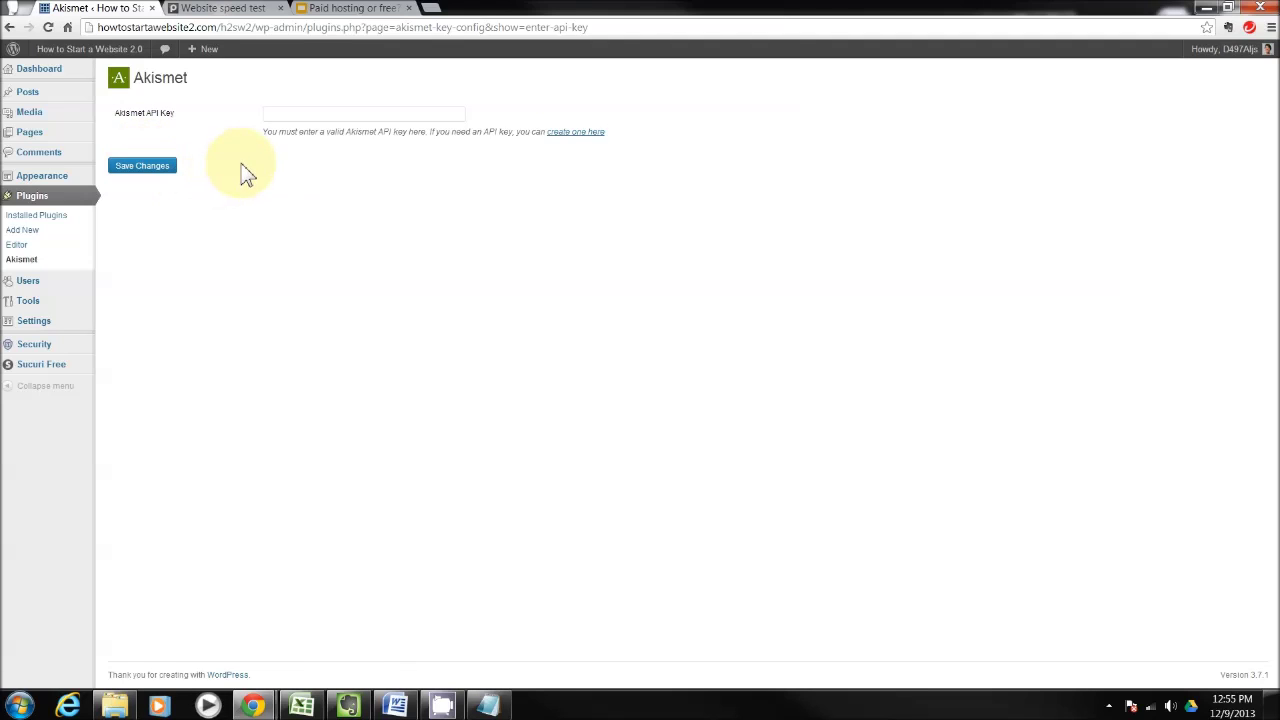
left_click(270, 113)
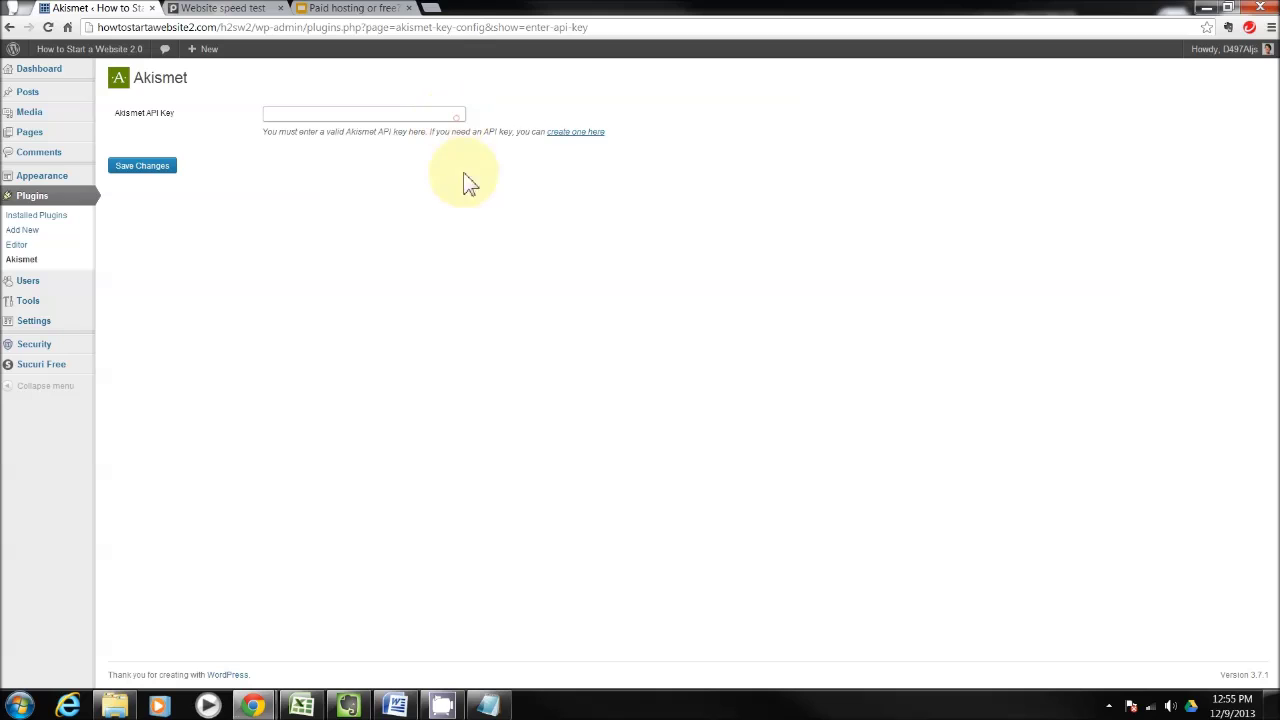
left_click(308, 116)
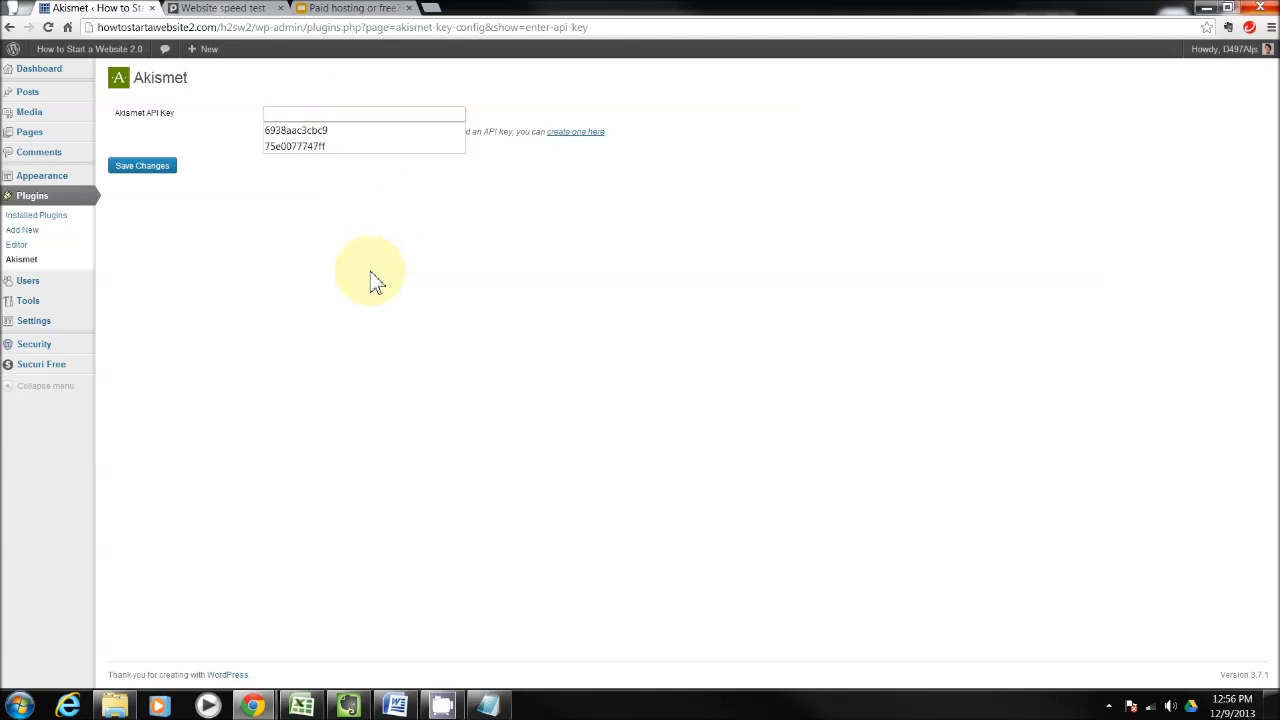
key("Down")
key("Down")
key("Return")
left_click(159, 175)
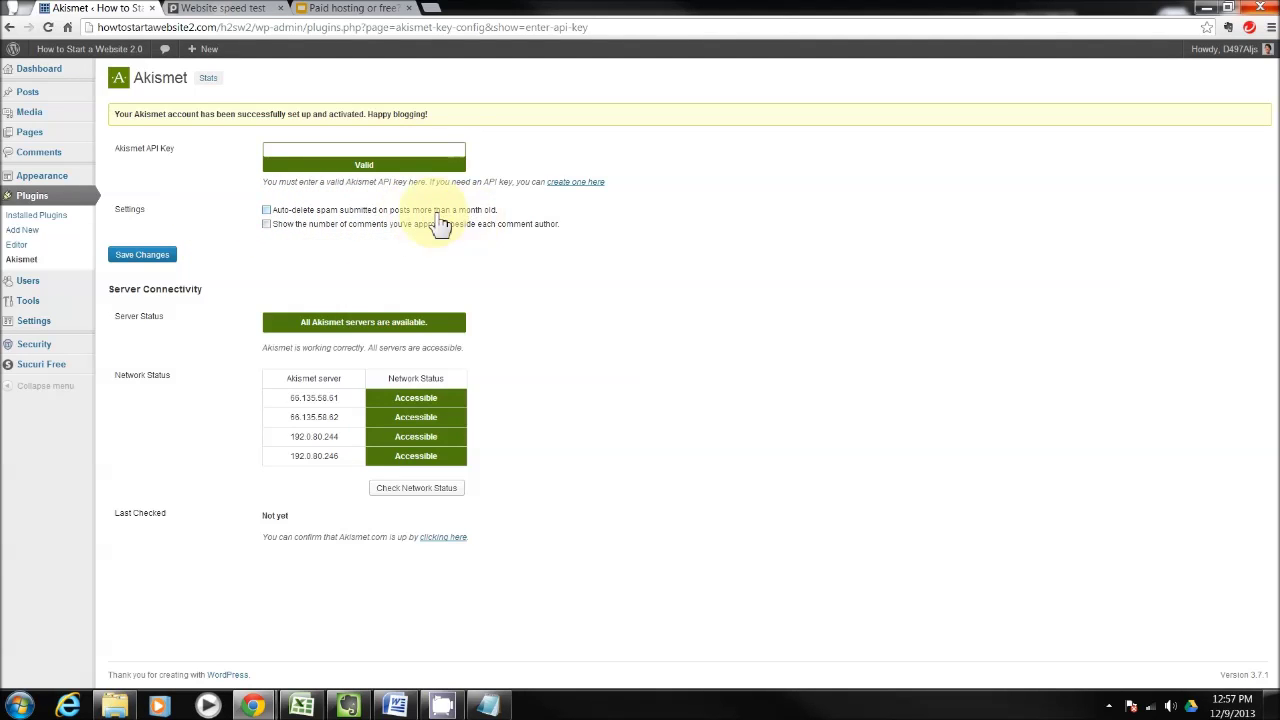
- Enable auto-deletion of spam submitted on posts more than a month old and save the Akismet settings
left_click(266, 211)
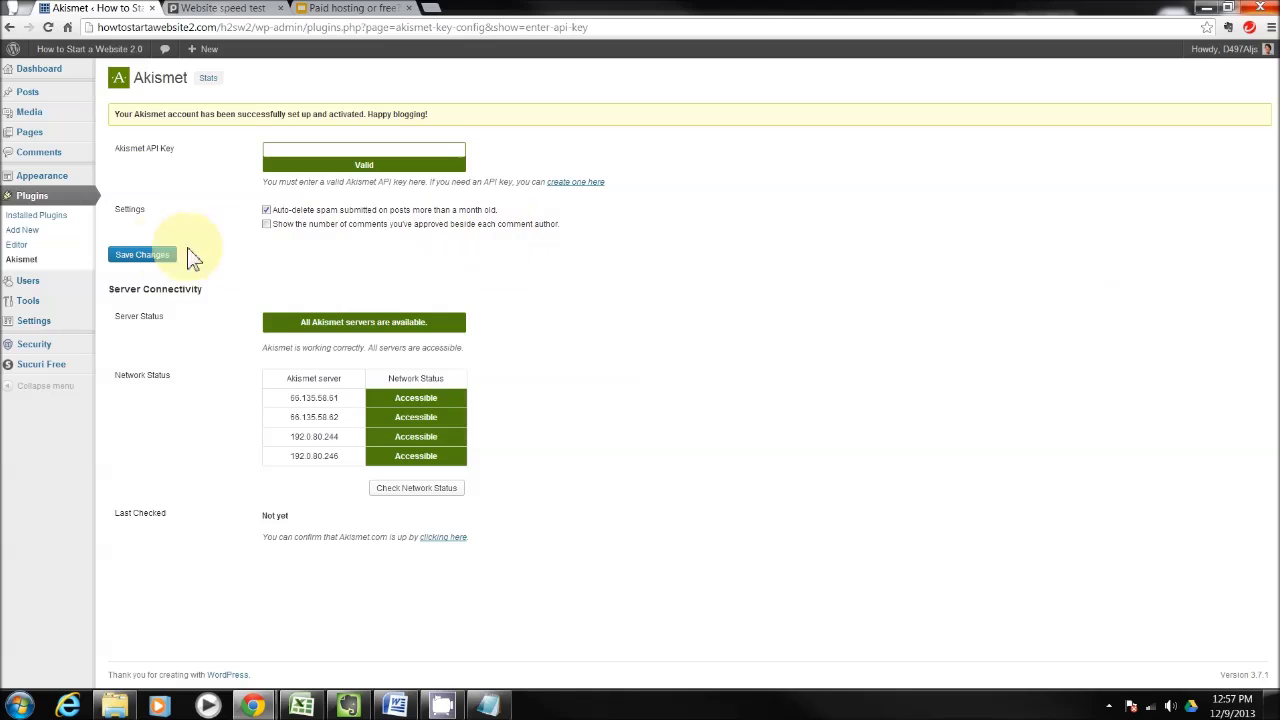
left_click(142, 256)
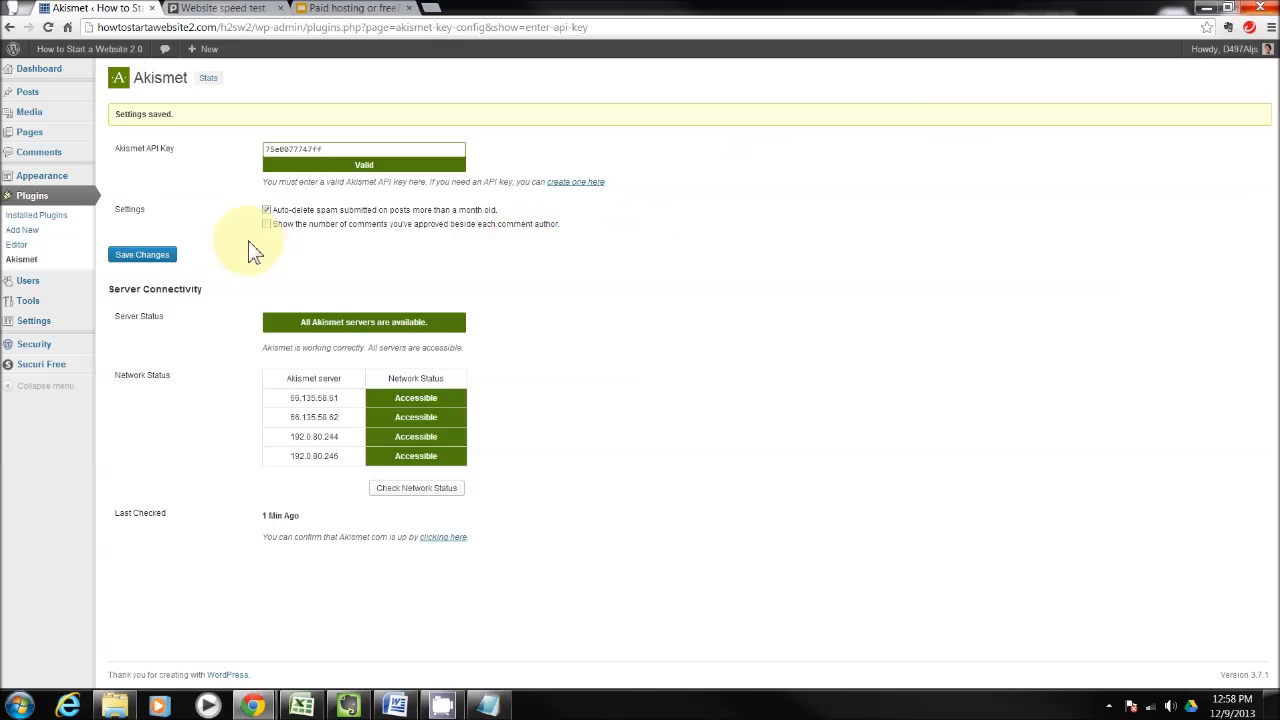
- Search the new plugins for "Conditional CAPTCHA for Wordpress"
left_click(31, 231)
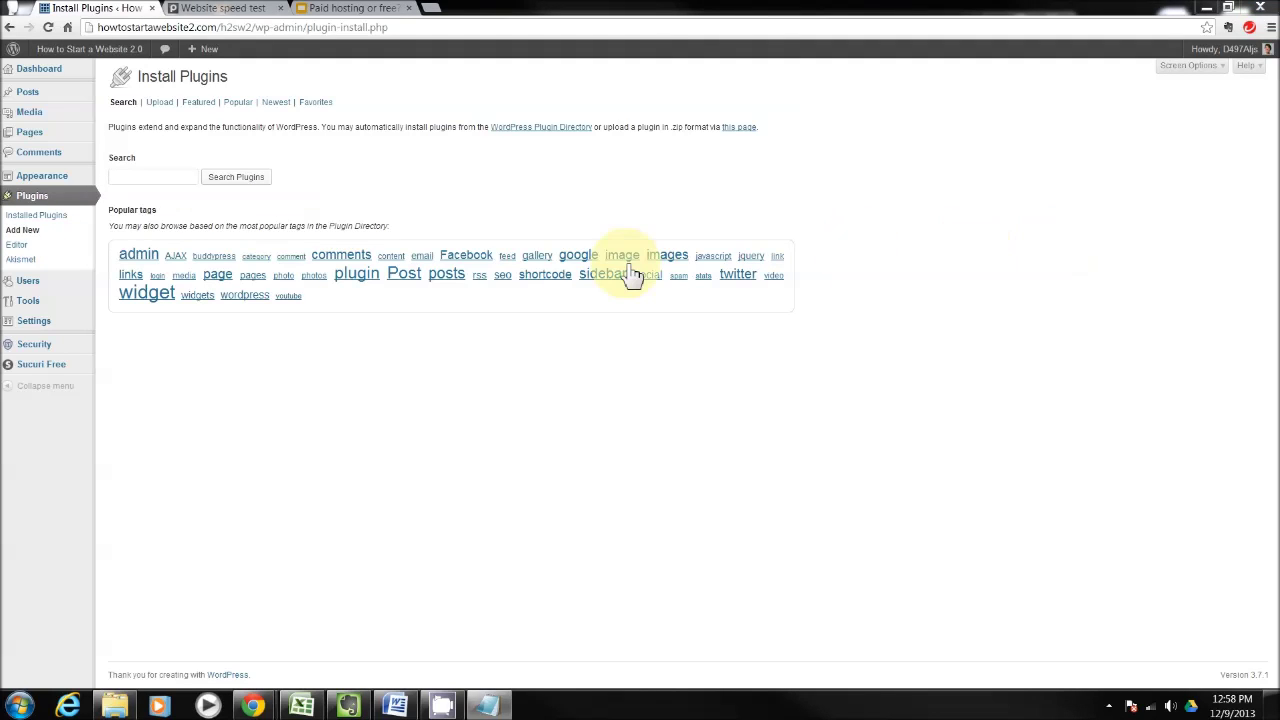
left_click(160, 177)
type("Conditional CAPTCHA")
left_click(236, 180)
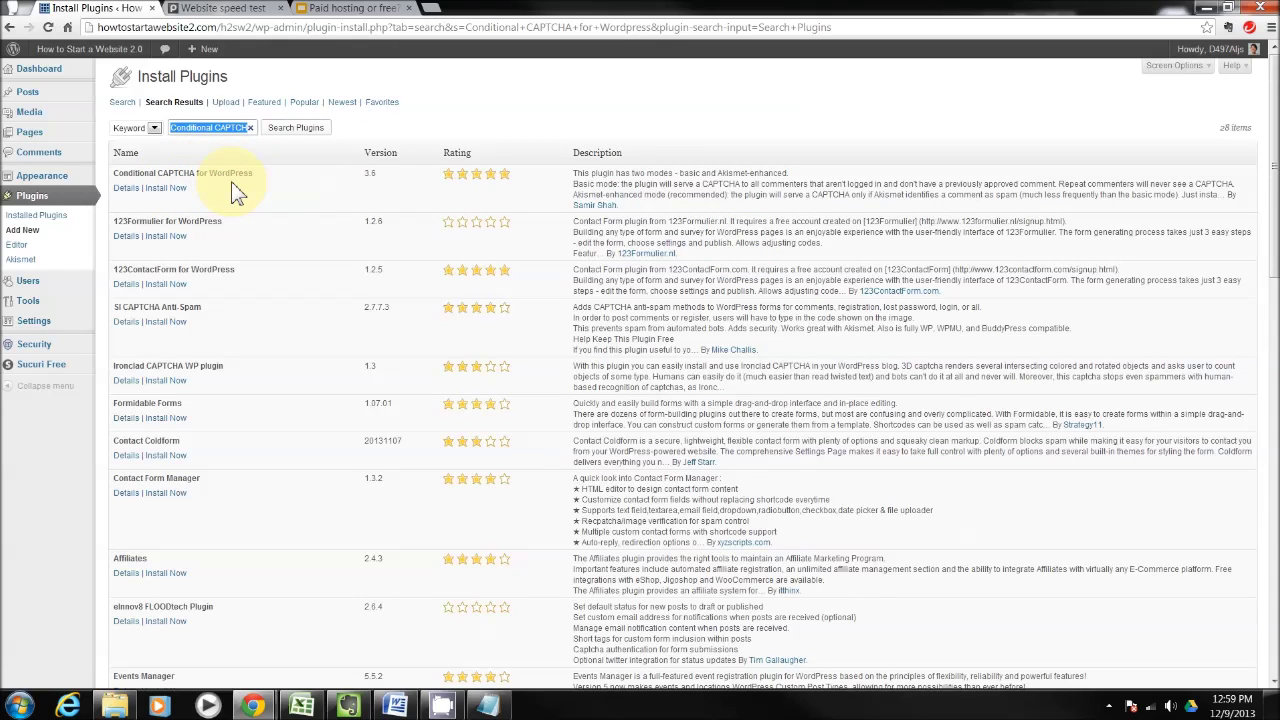
- Install and activate the Conditional CAPTCHA for WordPress plugin
left_click(170, 188)
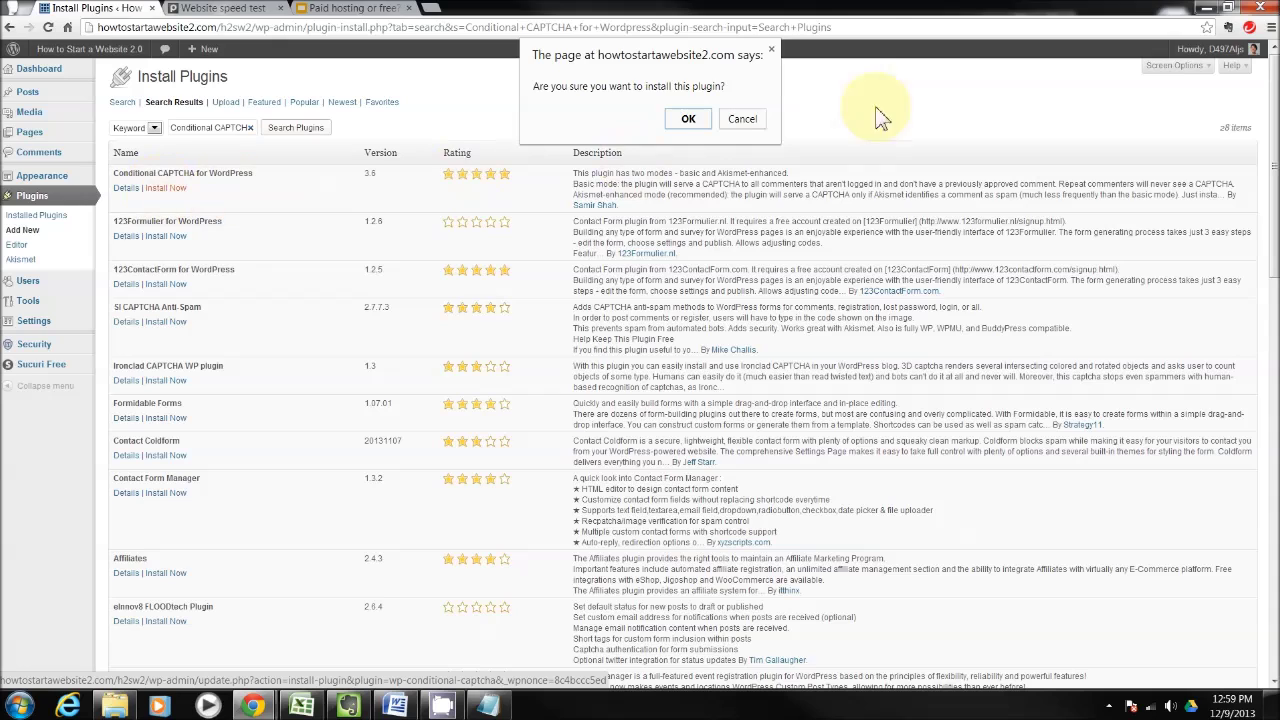
left_click(689, 122)
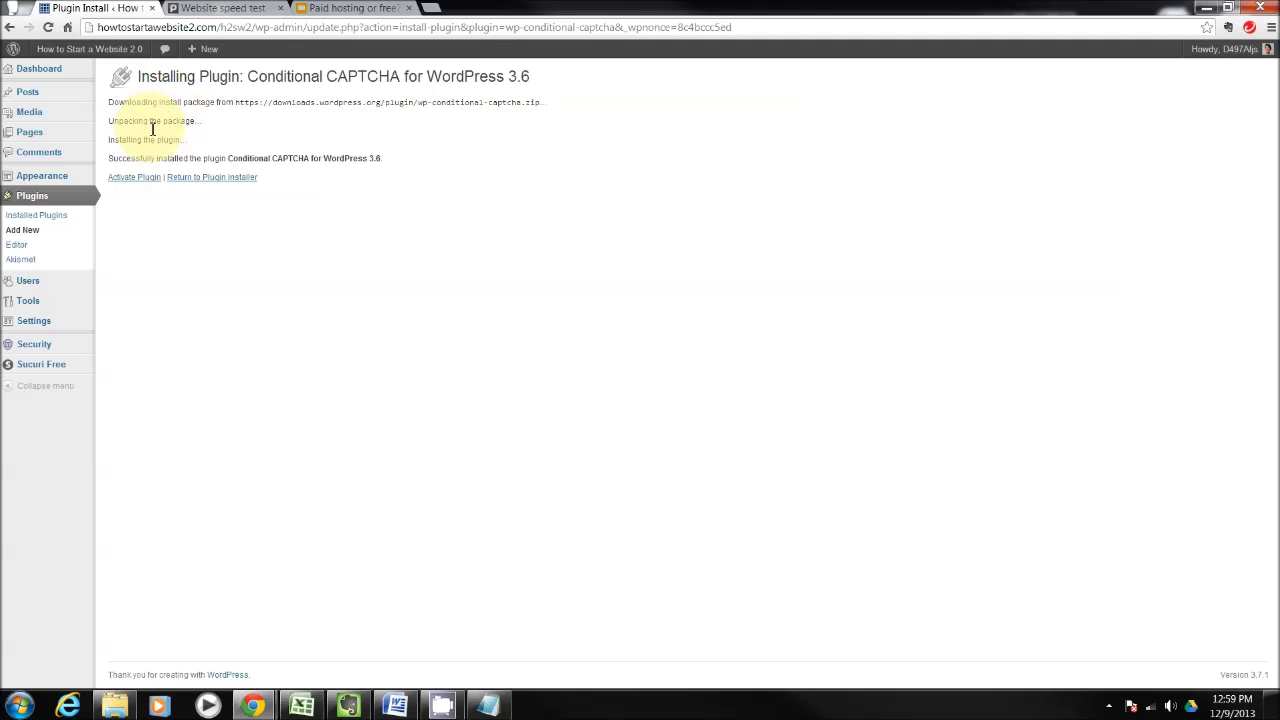
left_click(126, 180)
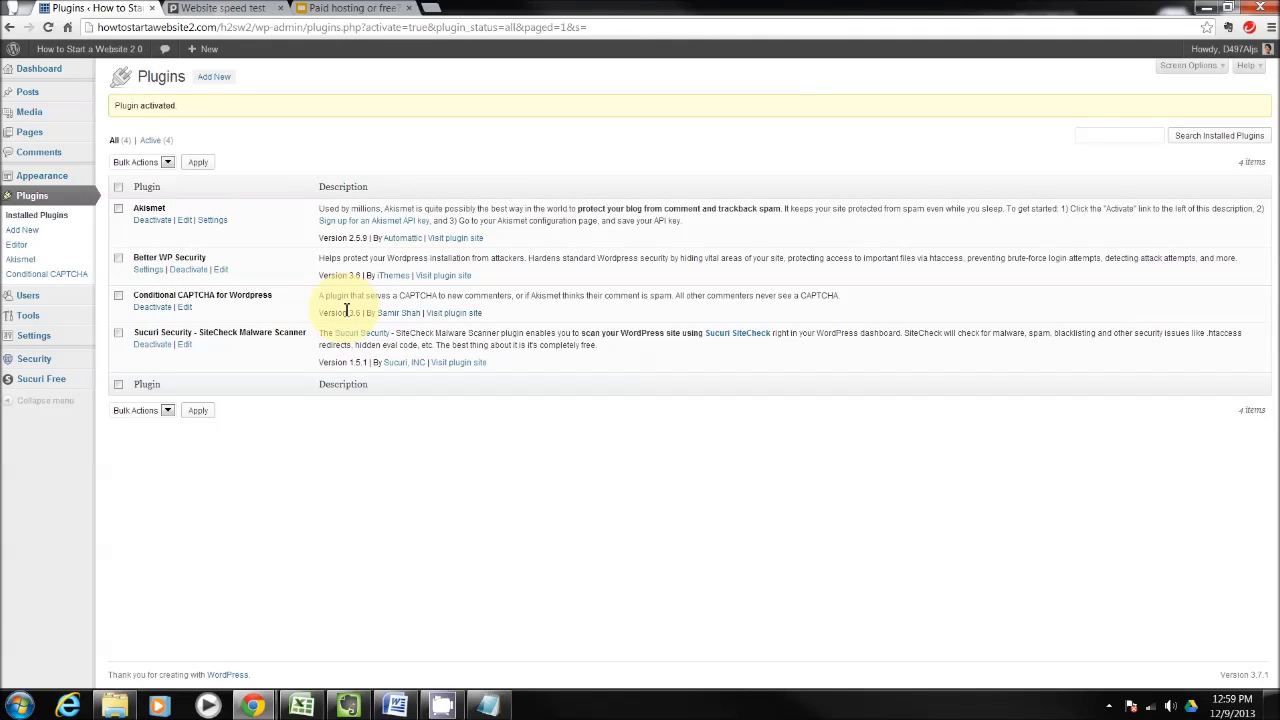
- Set Conditional CAPTCHA to delete the comment permanently when a CAPTCHA is not completed correctly
left_click(48, 276)
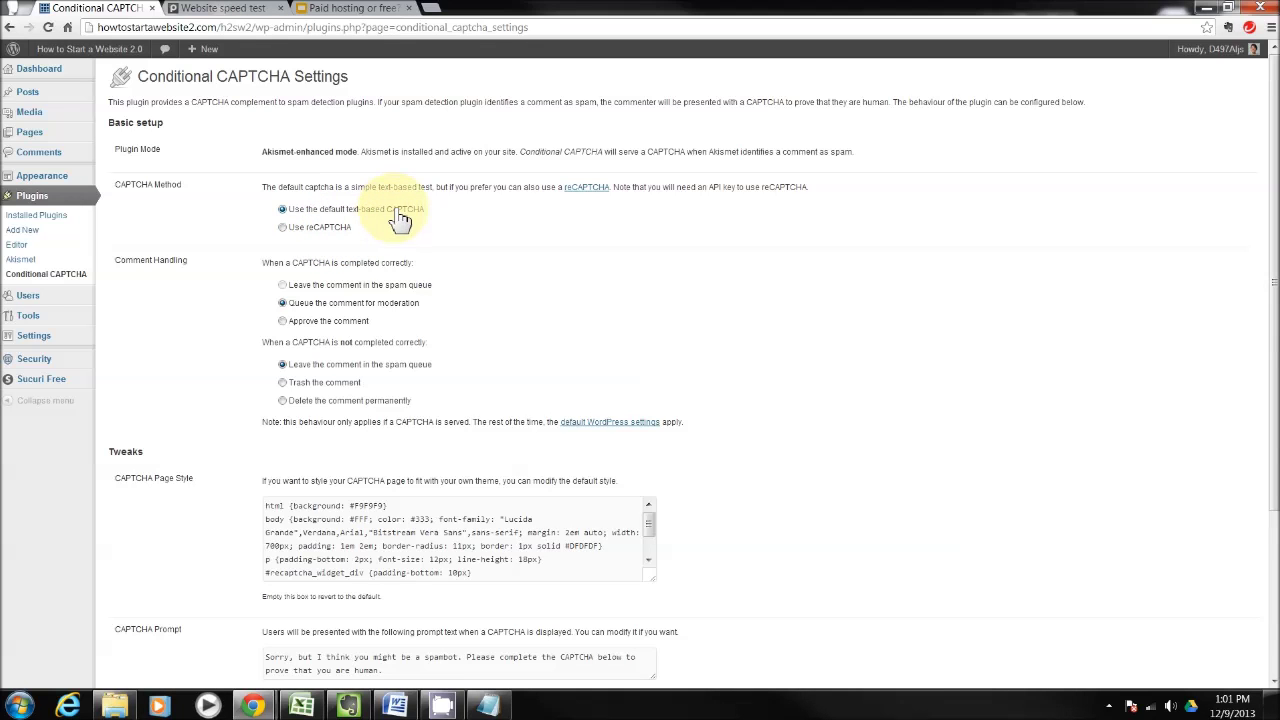
left_click_drag(1272, 178, 1243, 234)
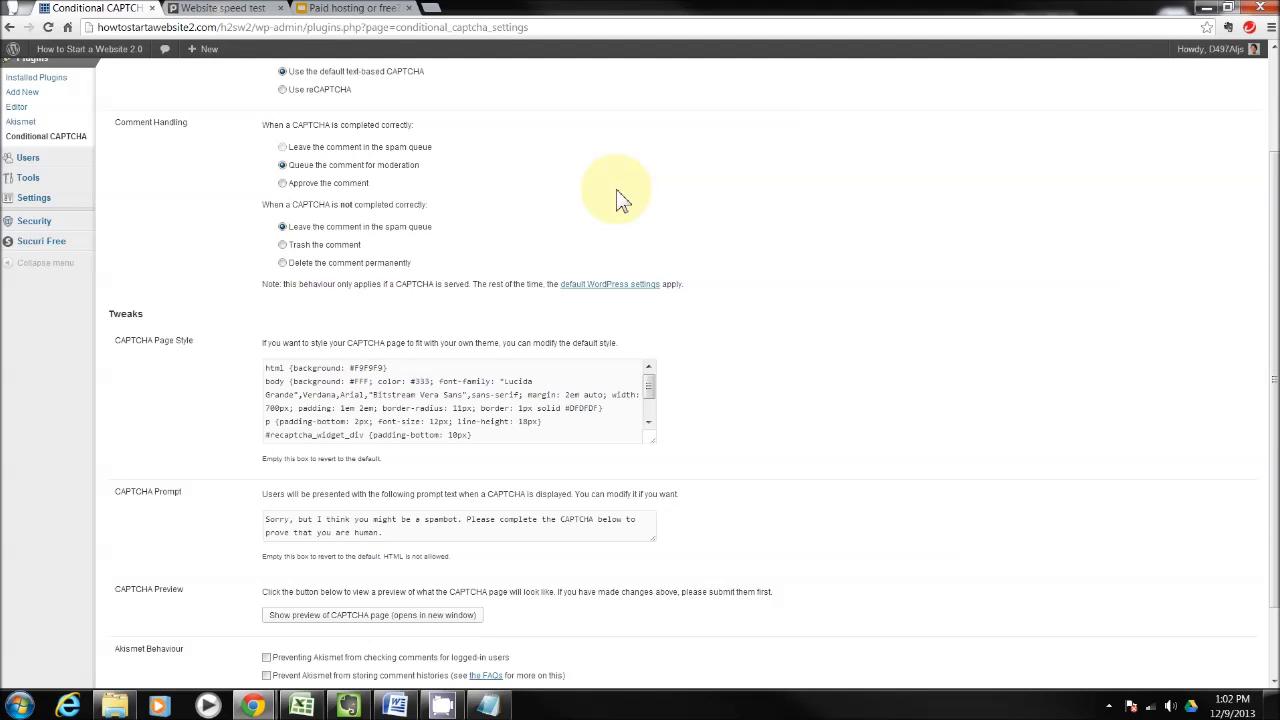
left_click(283, 262)
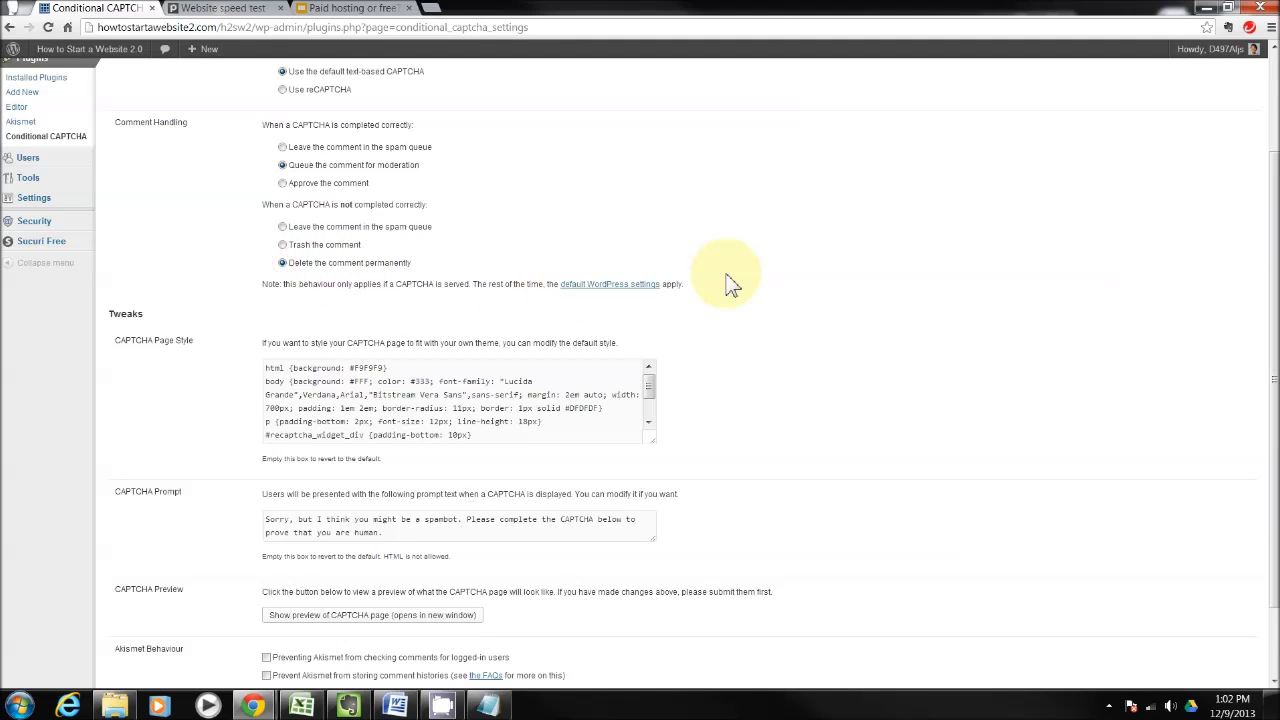
- Preview the CAPTCHA page, return to the Conditional CAPTCHA settings and save them
scroll(1255, 270, "down", 2)
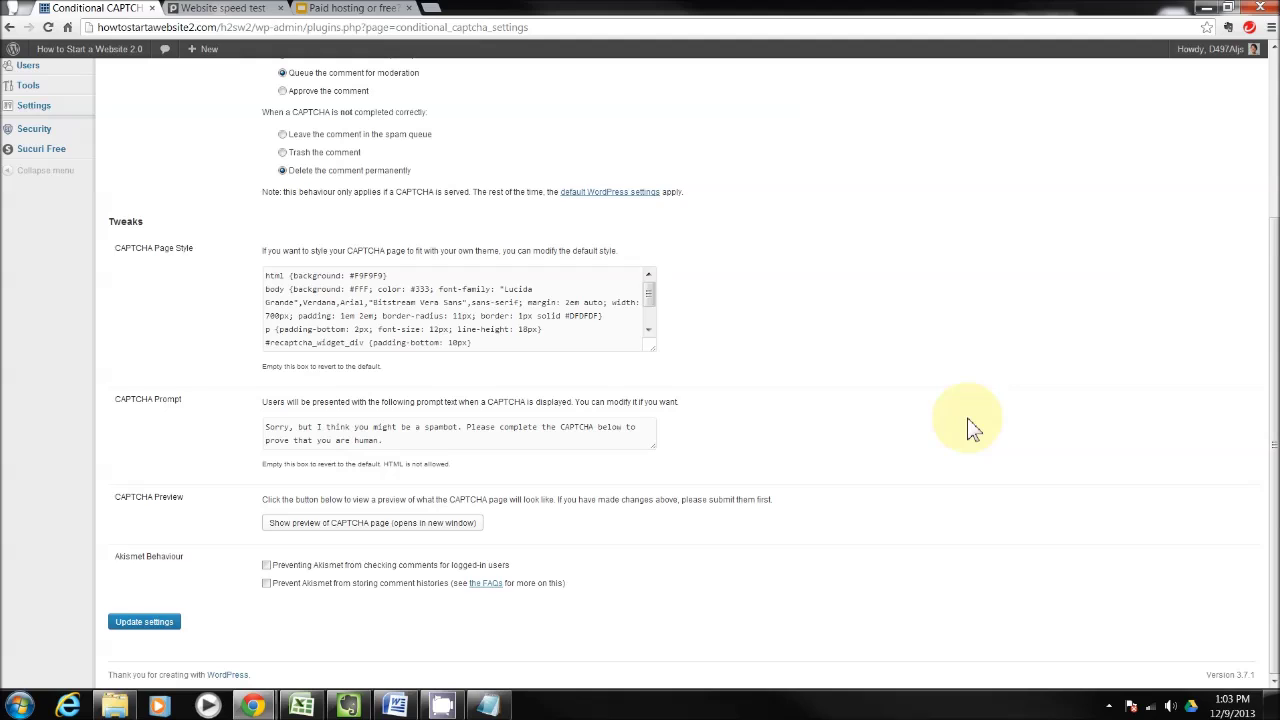
left_click(373, 525)
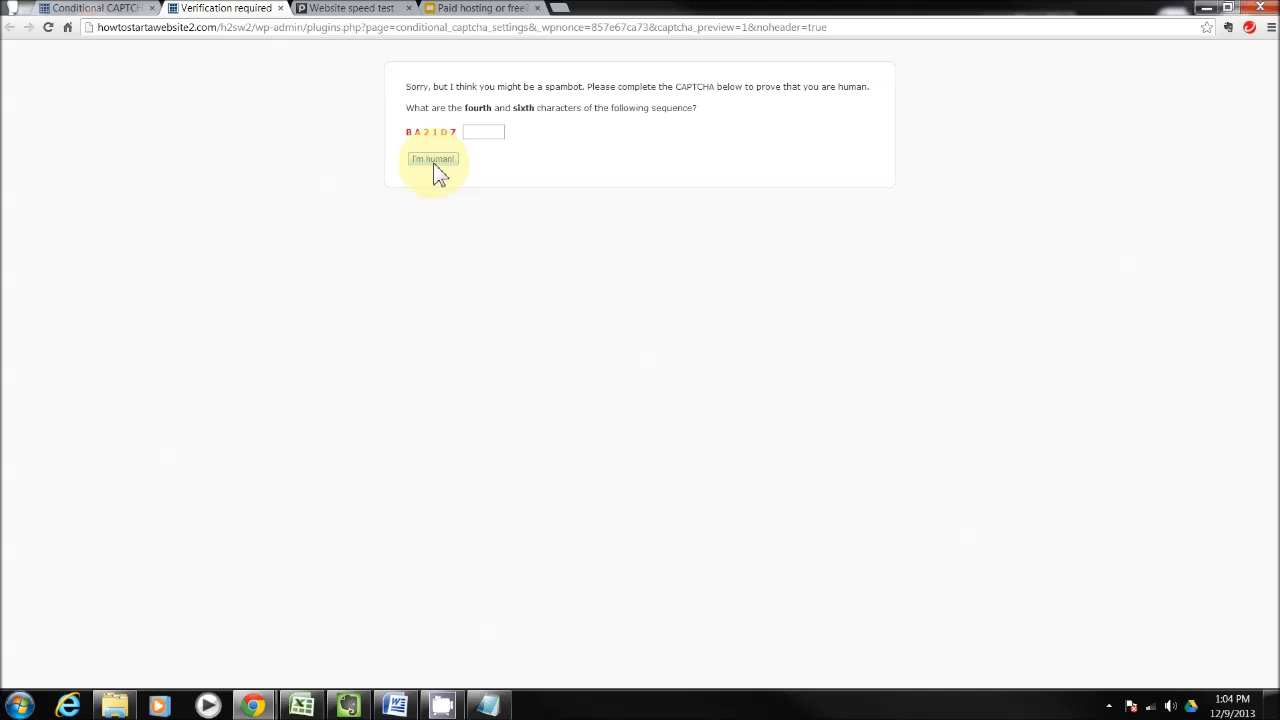
left_click(118, 9)
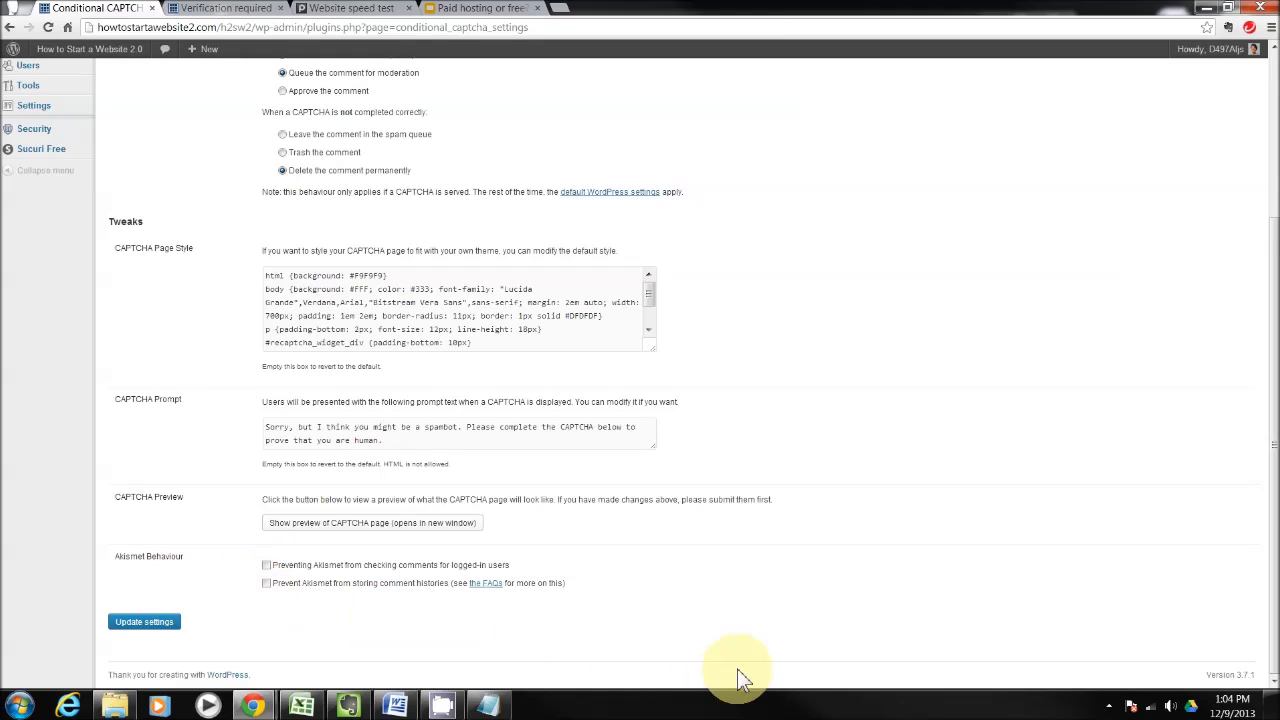
left_click(146, 622)
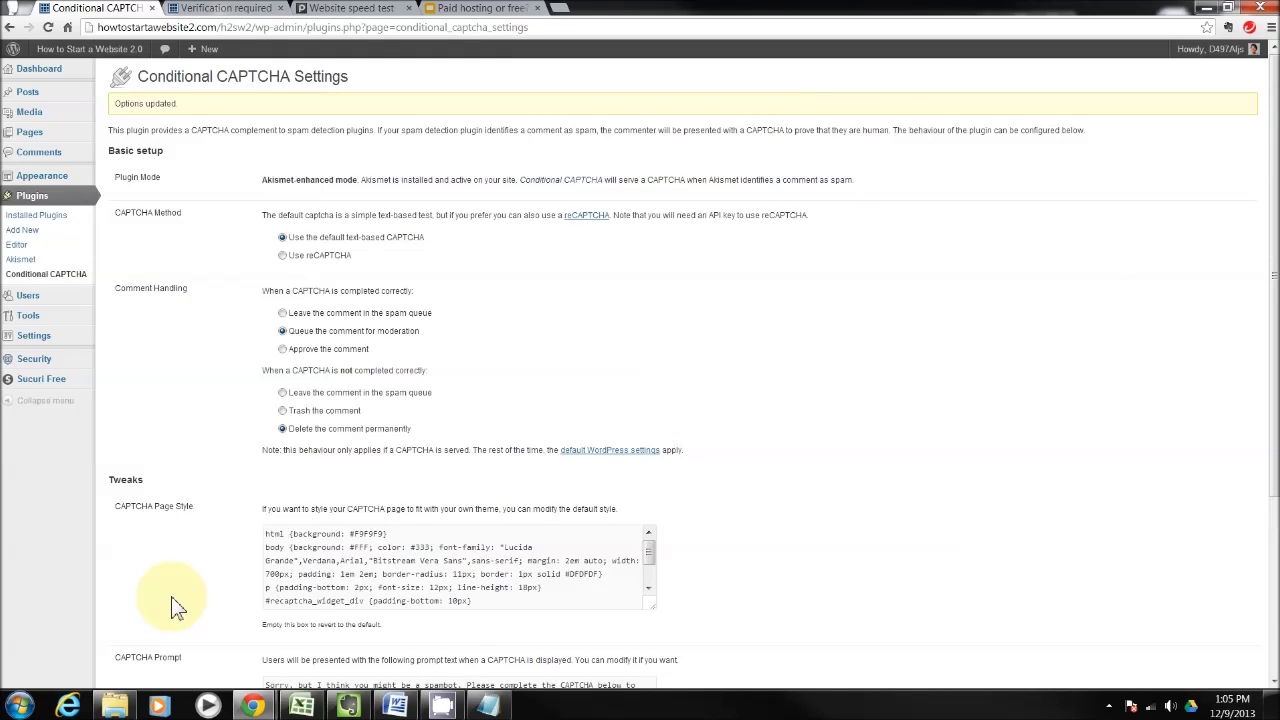
- Search the new plugins for "Contact Form 7"
left_click(32, 233)
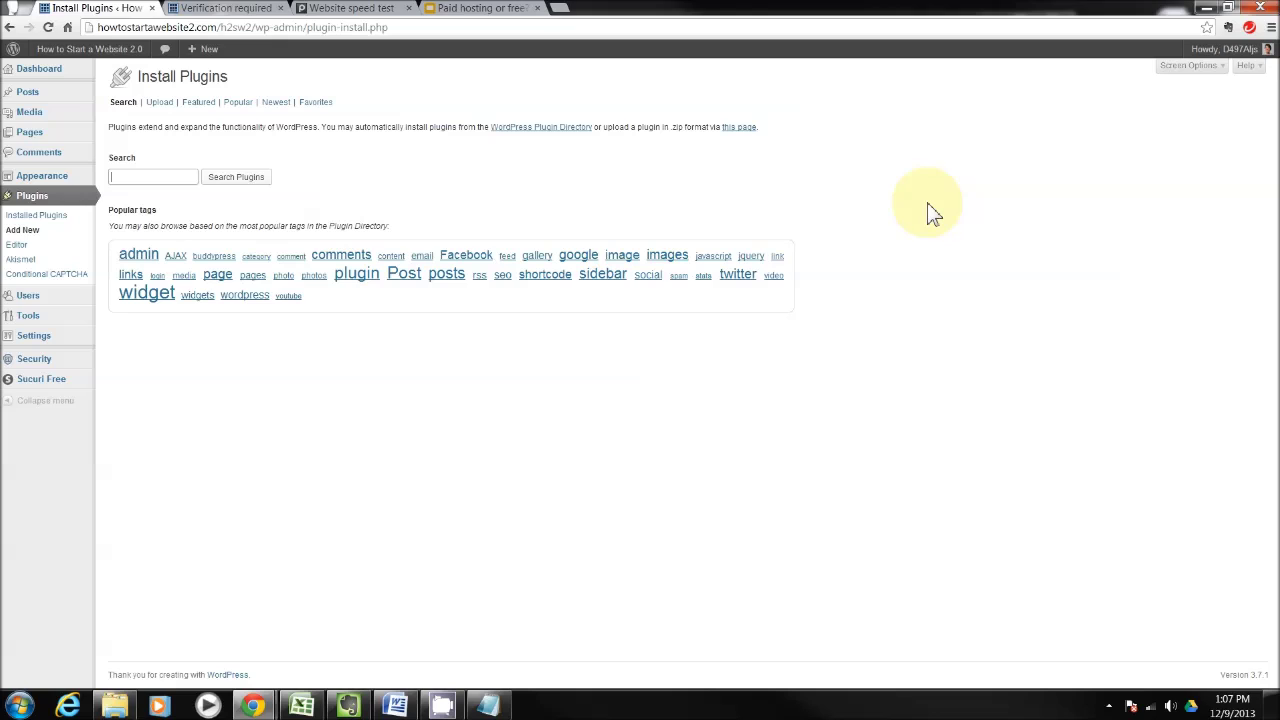
key("alt+Tab")
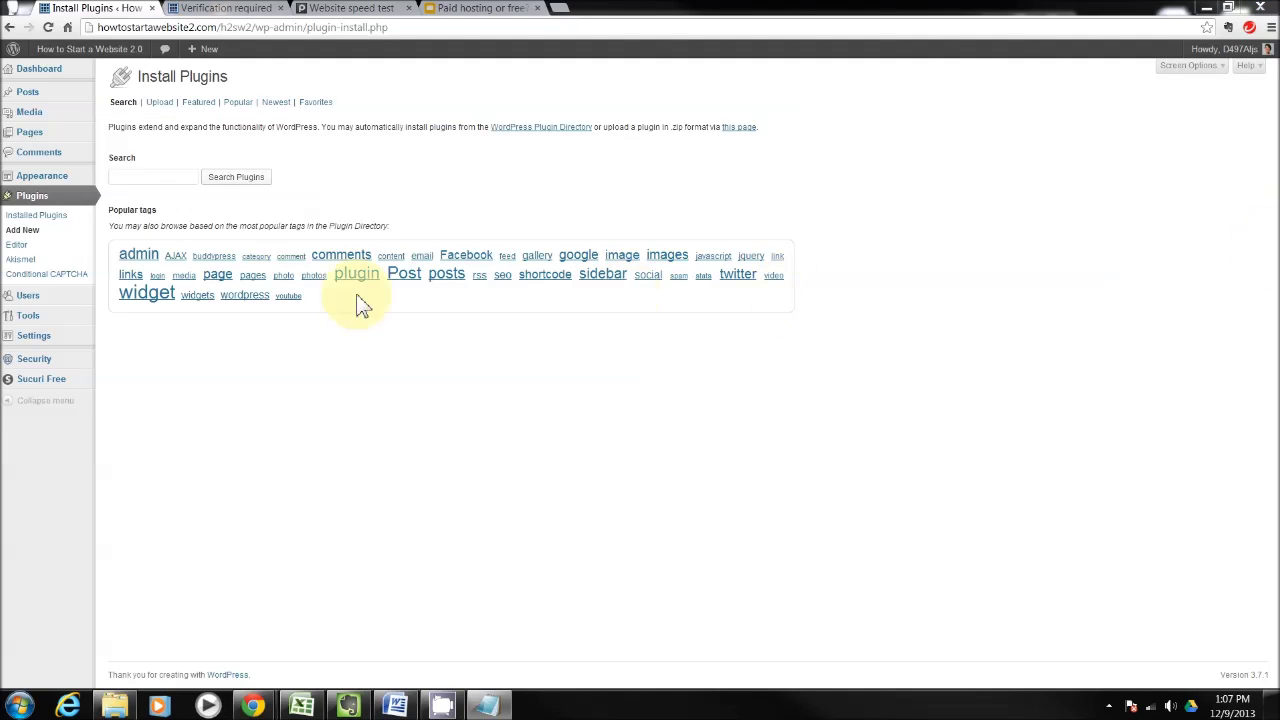
left_click(143, 177)
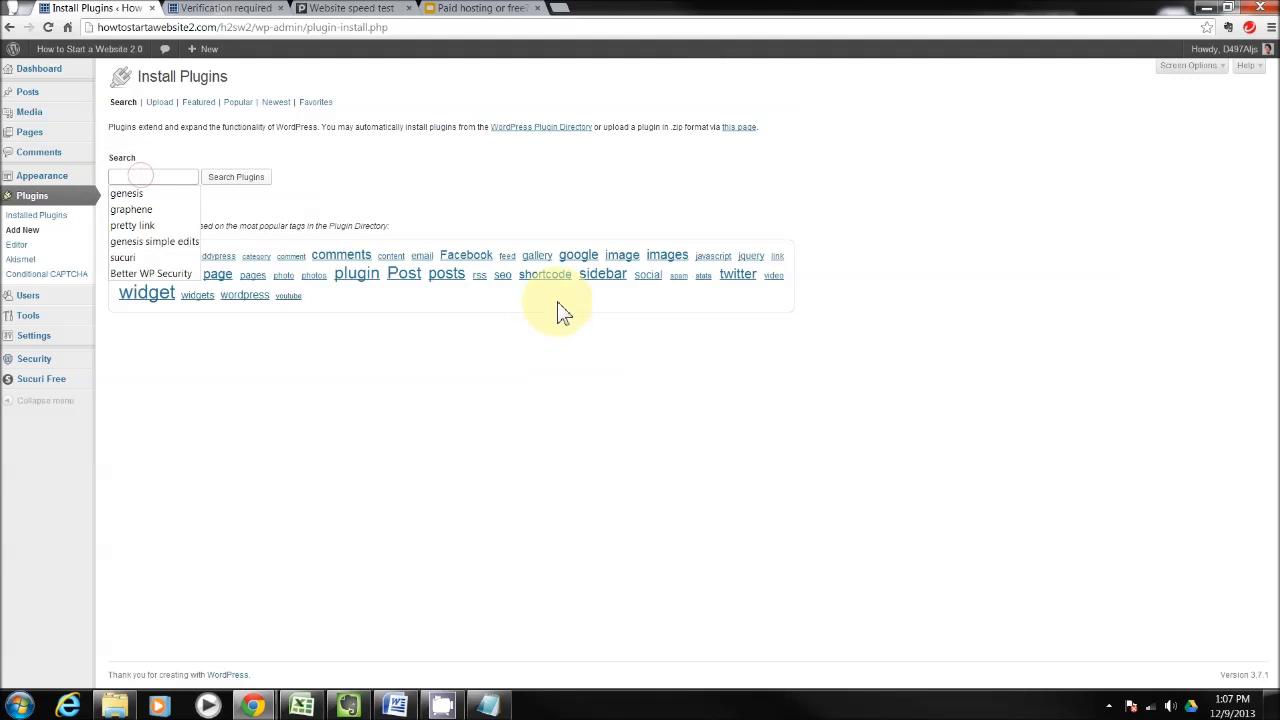
type("Contact Form 7")
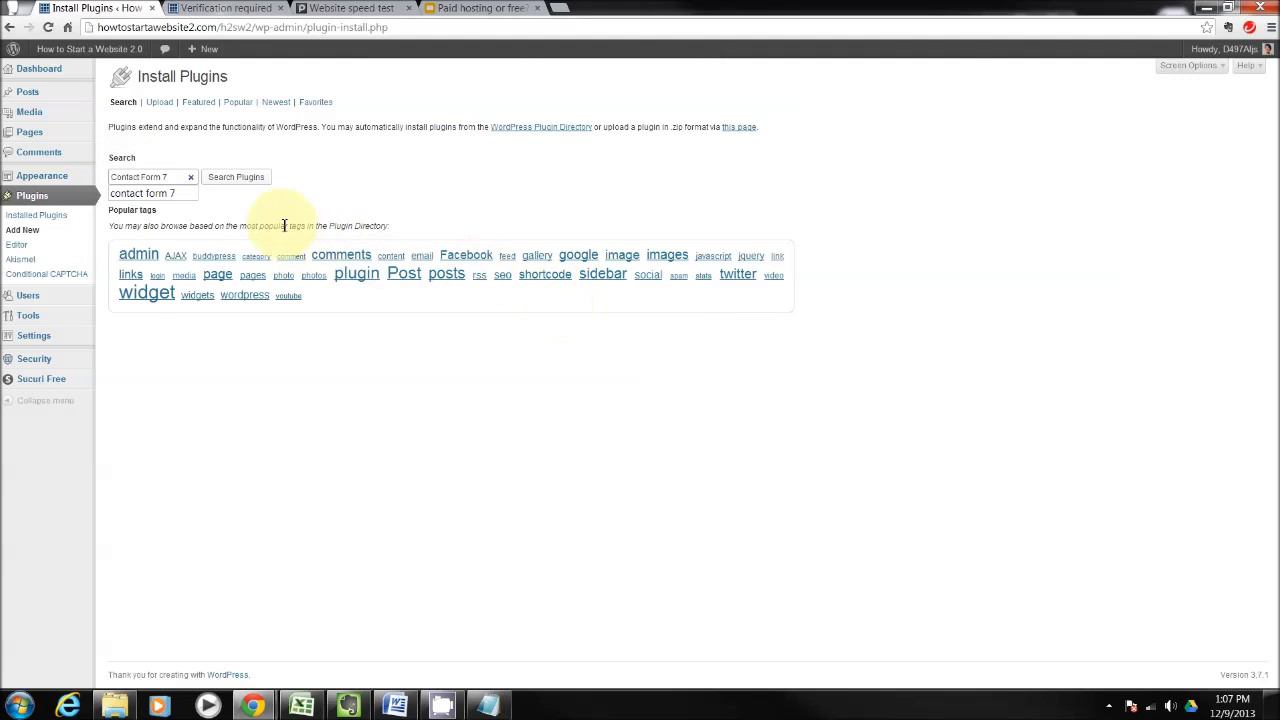
left_click(242, 180)
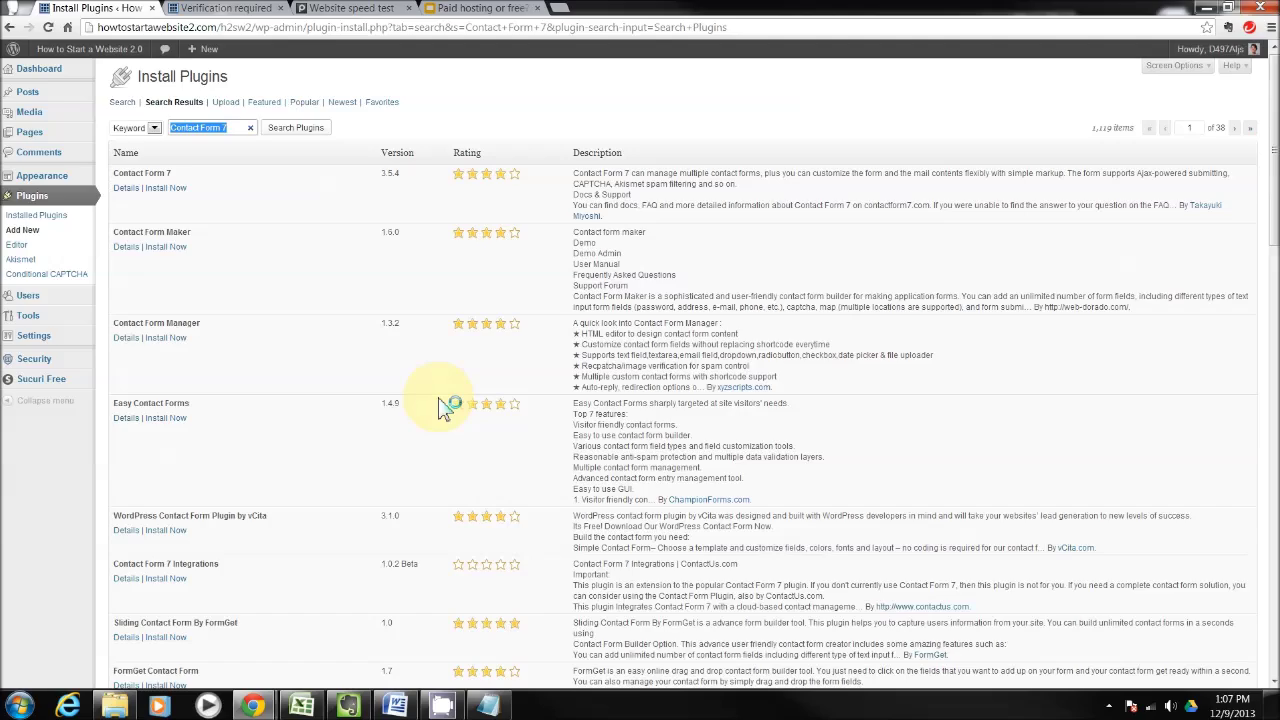
- Install and activate the Contact Form 7 plugin
left_click(170, 197)
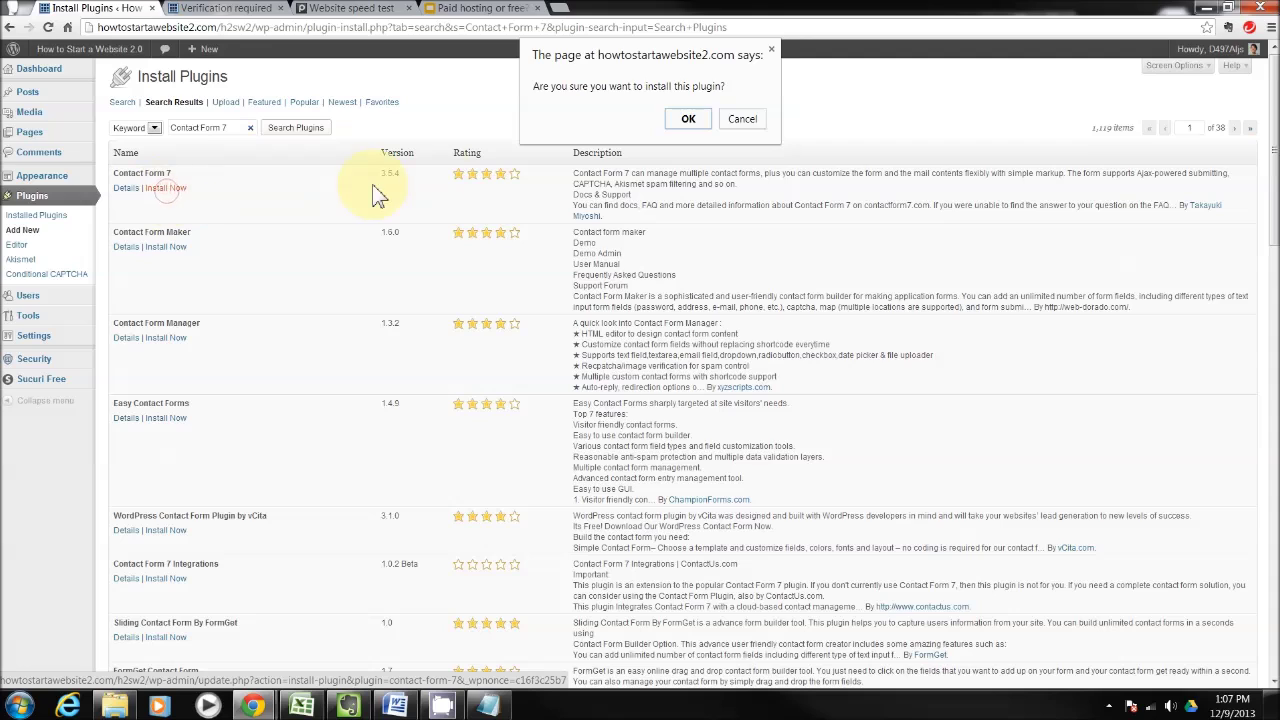
left_click(689, 119)
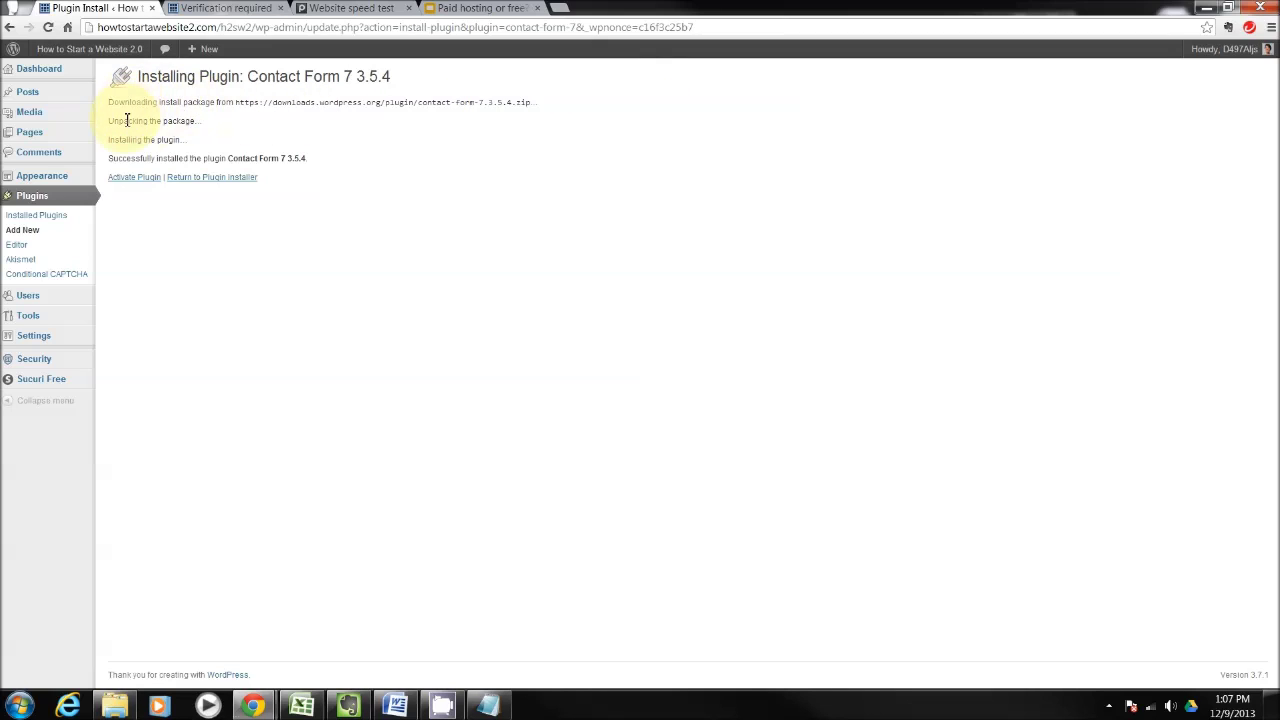
left_click(145, 182)
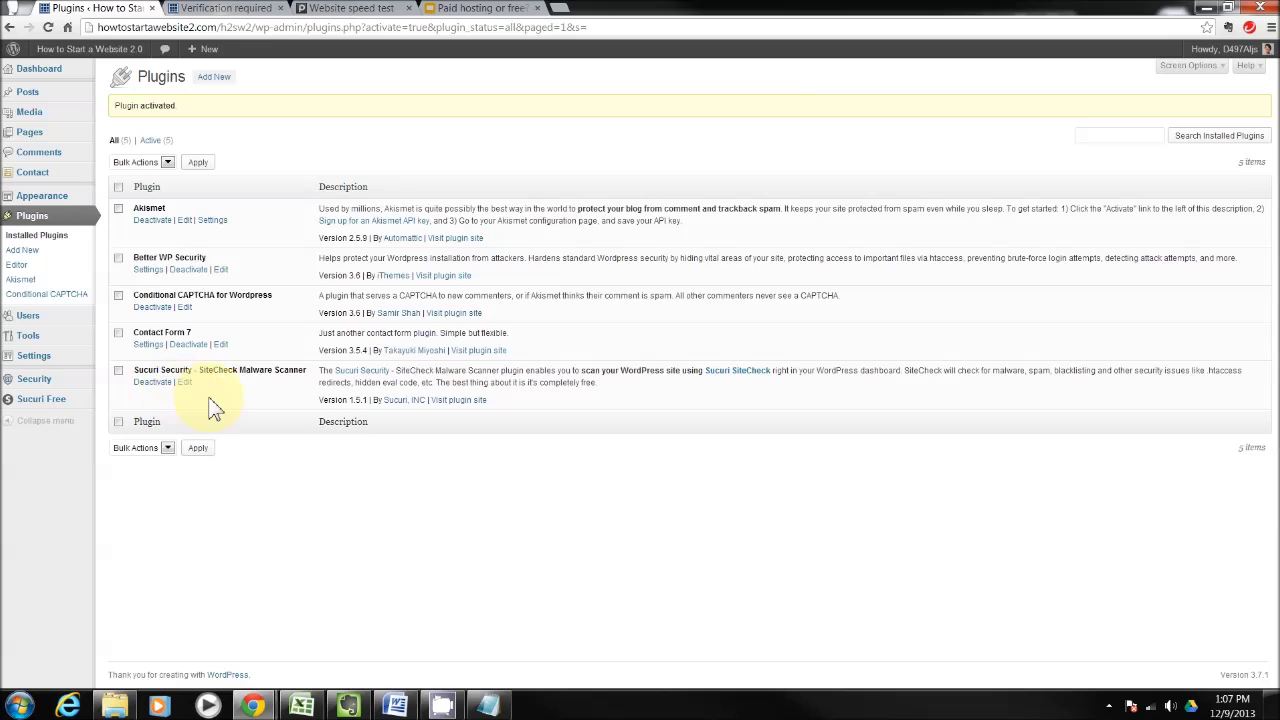
- Open the Contact Form 7 settings and copy the shortcode of Contact form 1
left_click(155, 350)
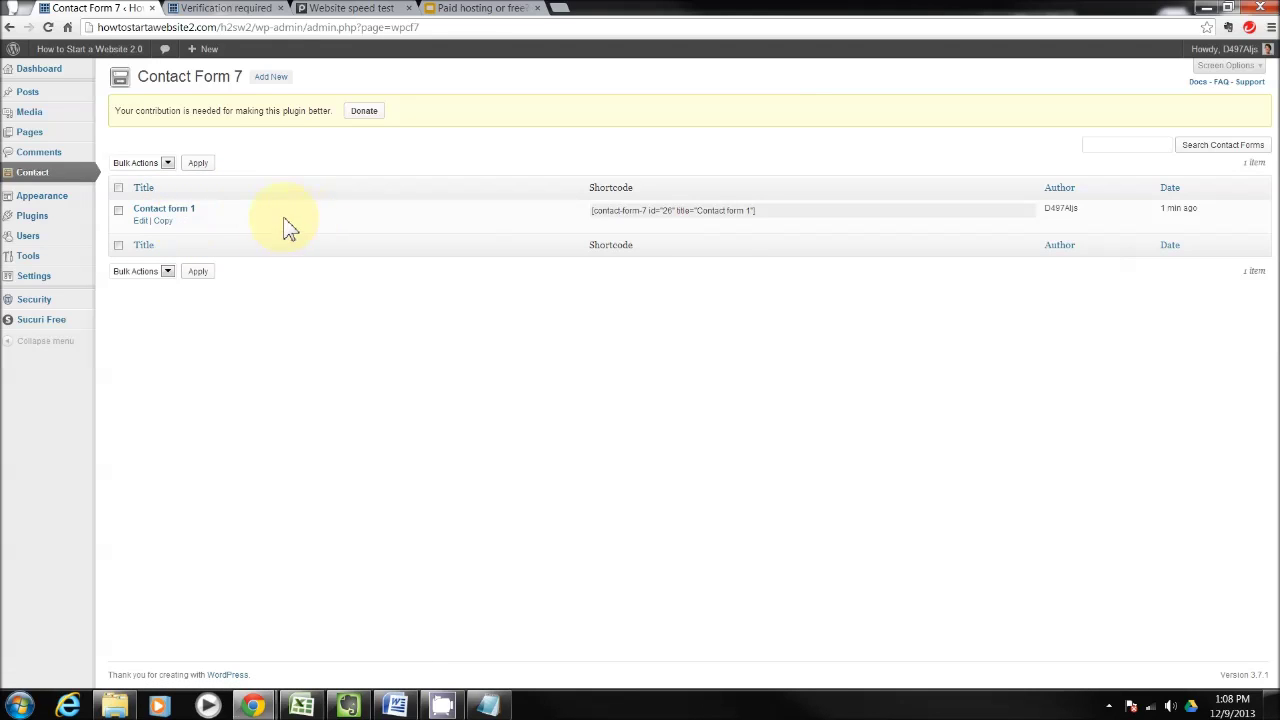
left_click_drag(763, 221, 712, 217)
key("ctrl+c")
left_click(391, 376)
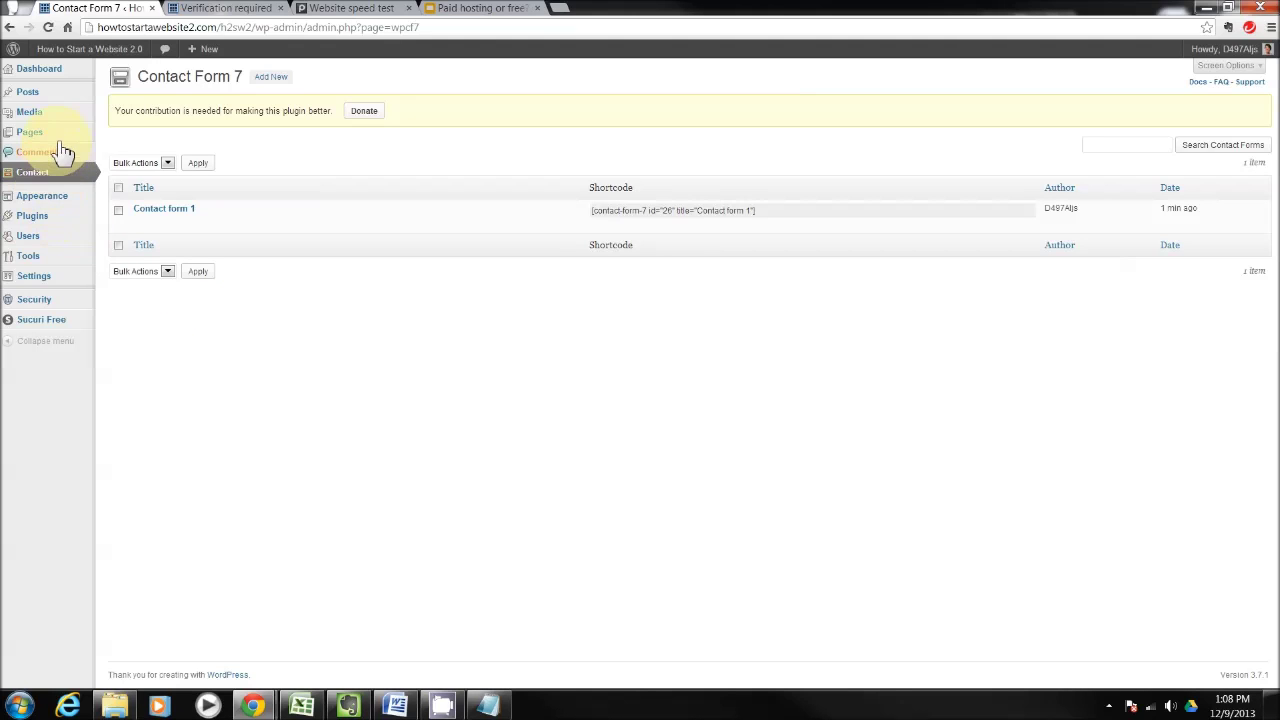
- Create a page titled "Contact" and paste in the introductory text from the Word document, from "Stuck?" to the invitation to fill in the form
mouse_move(48, 142)
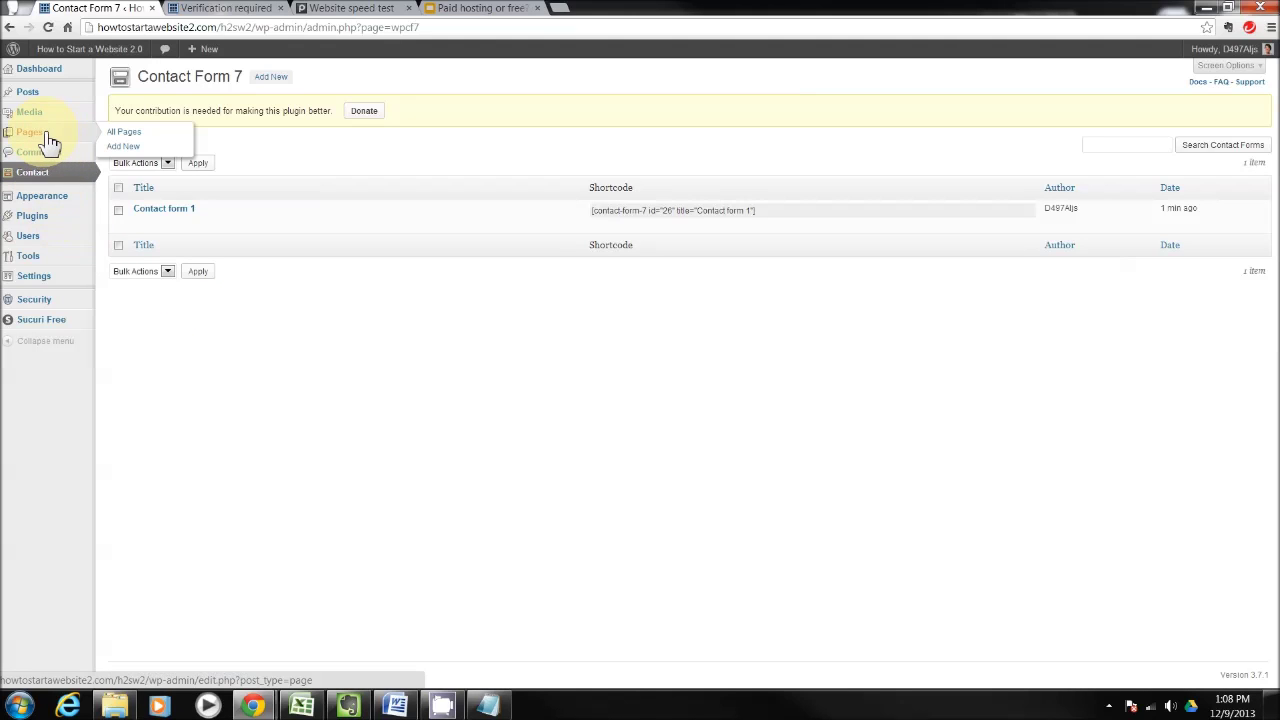
left_click(142, 152)
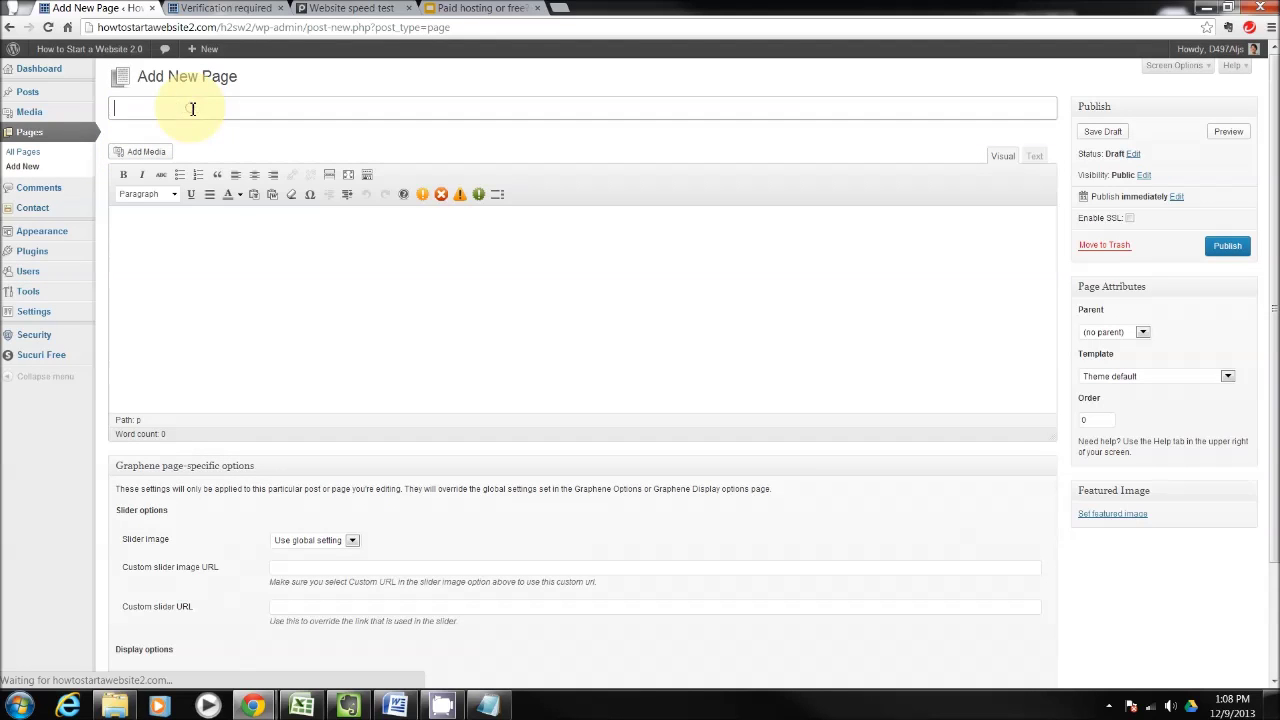
type("Contact")
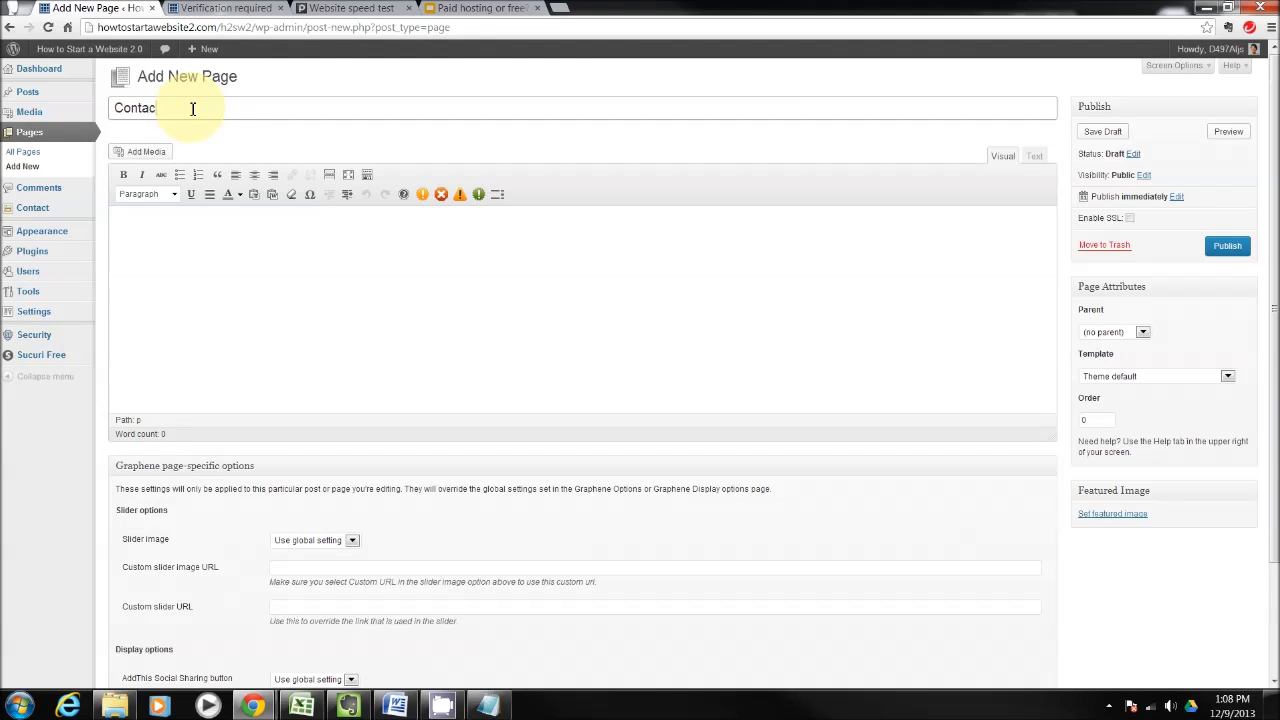
left_click(505, 297)
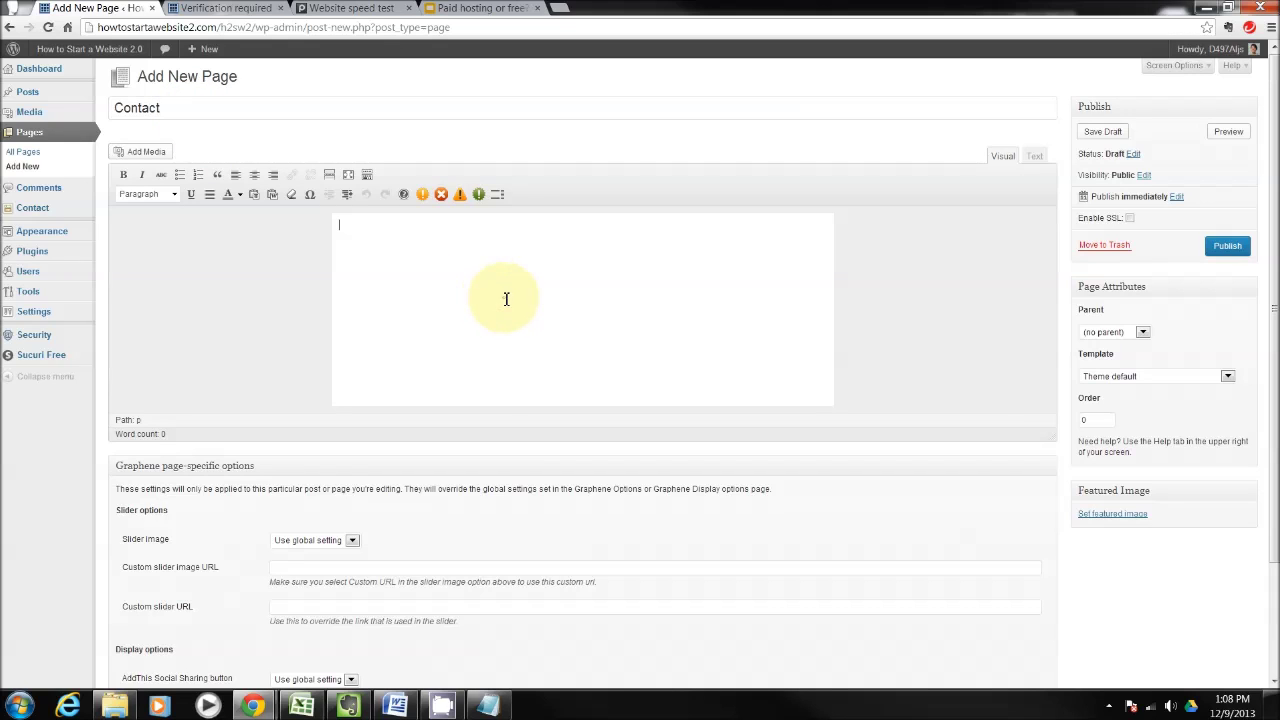
left_click(396, 705)
type("Stuck? Have a question? Need help? Have a comment to make? At How to Start a Website 2.0, we're committed to giving you the best information and learning experience we can provide. If at any time, you need help or want to offer constructive criticism for how we can make the content or site better, we want to hear from you! Please fill in the form fields below to send your questions or comments to us.")
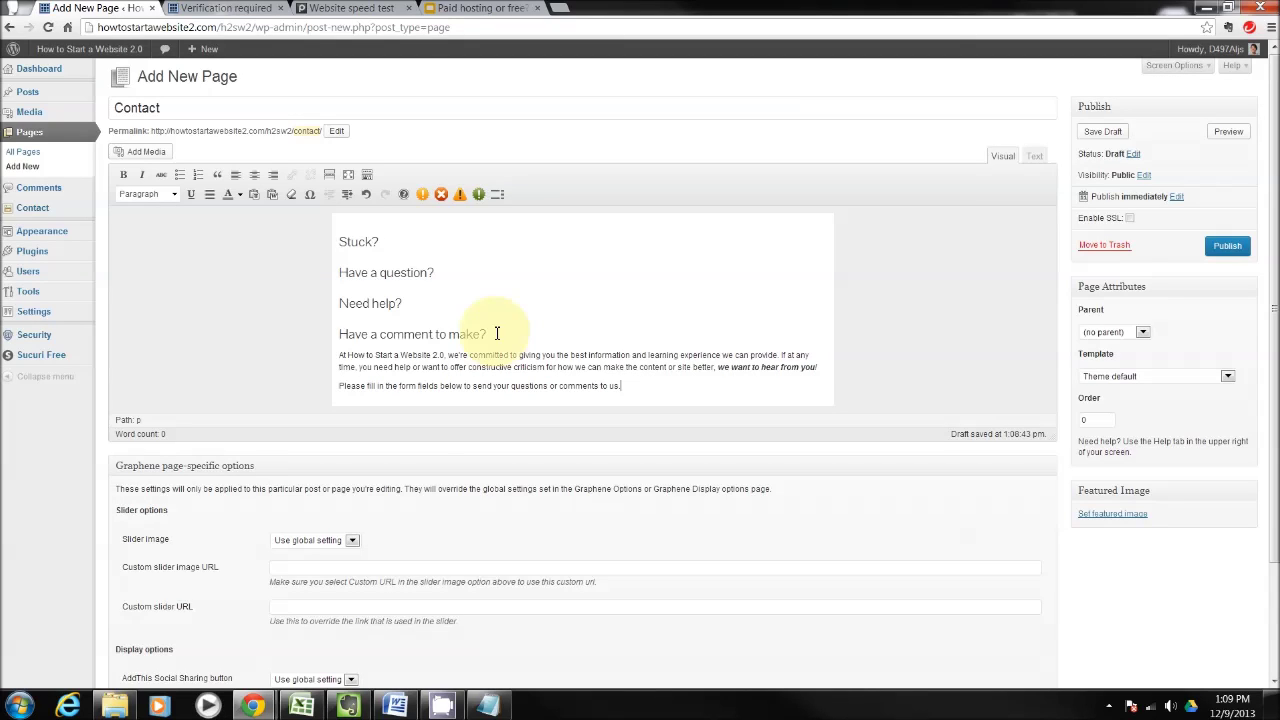
- Center the four headings from "Stuck?" to "Have a comment to make?" in the page body
left_click_drag(498, 332, 277, 234)
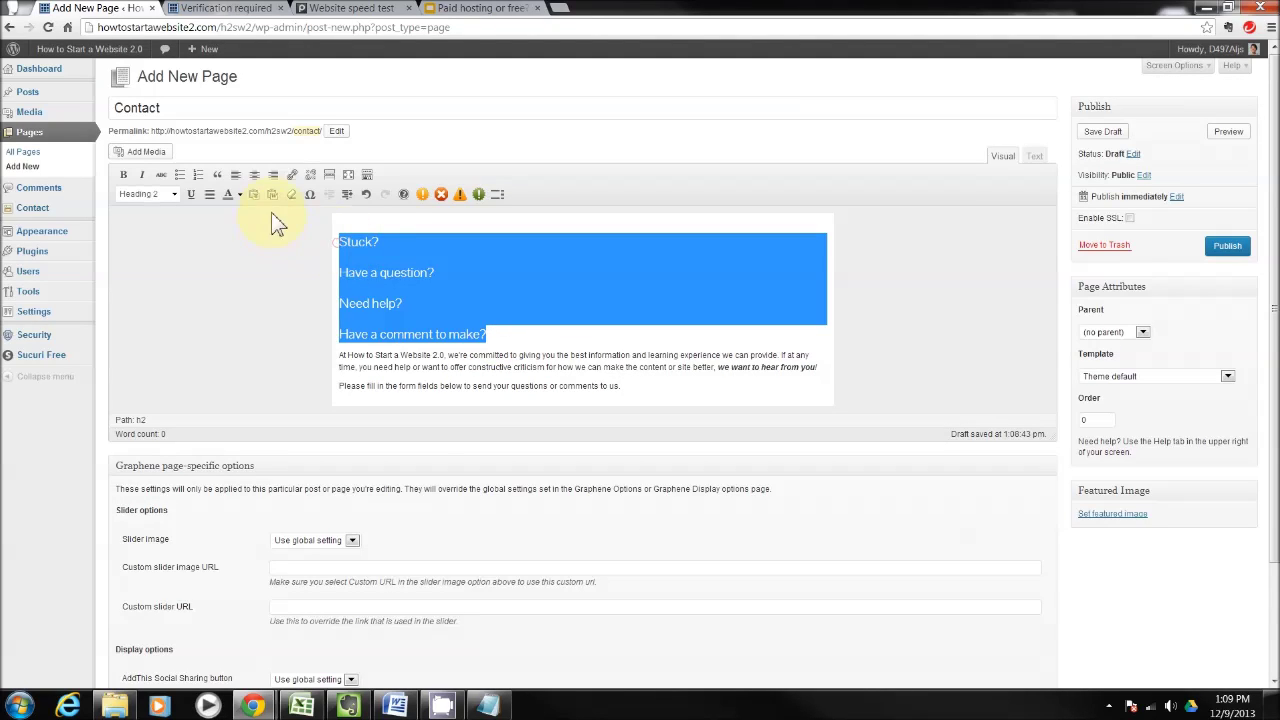
left_click(254, 176)
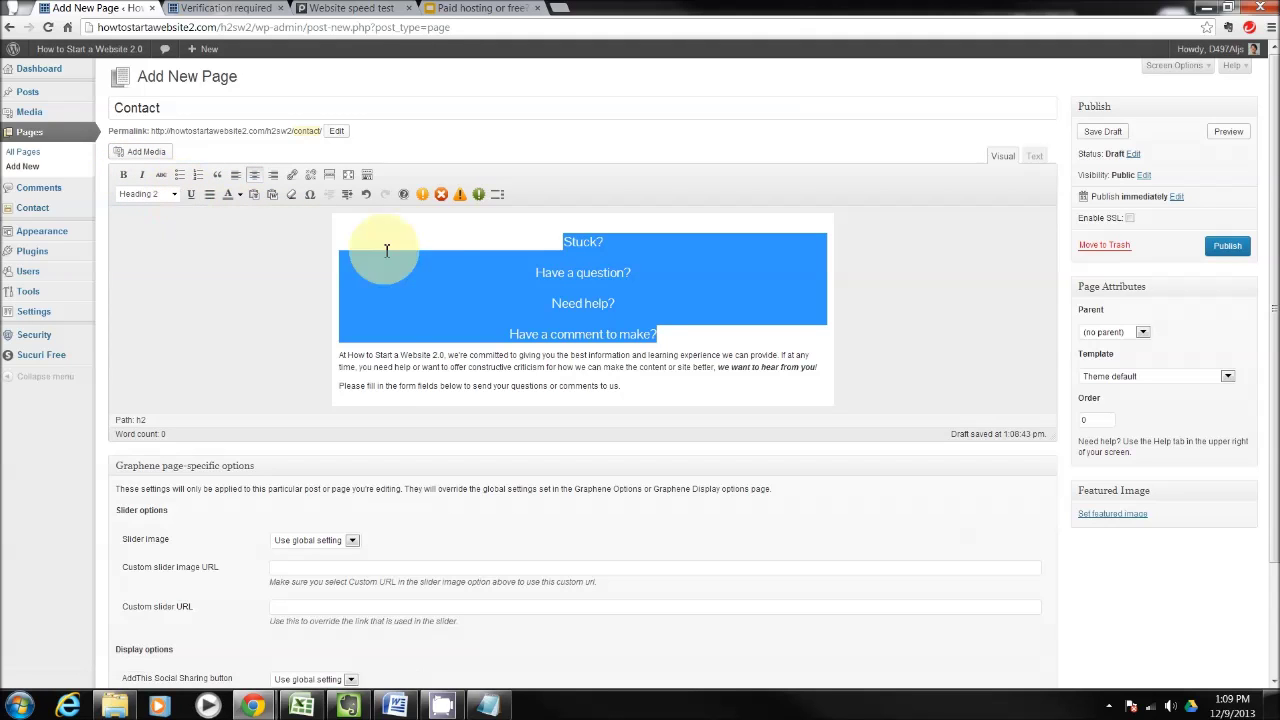
left_click(498, 268)
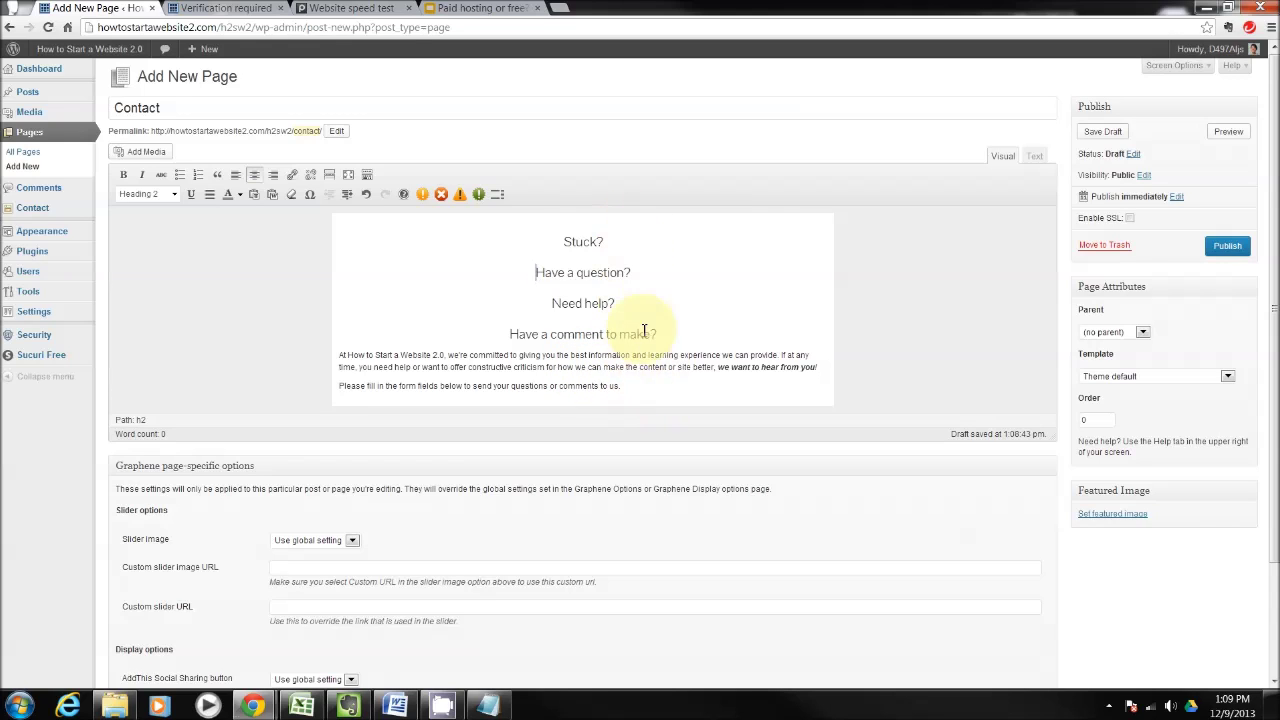
- Add an empty paragraph below the page's closing sentence and fetch the contact form shortcode from Notepad
left_click(650, 392)
key("Return")
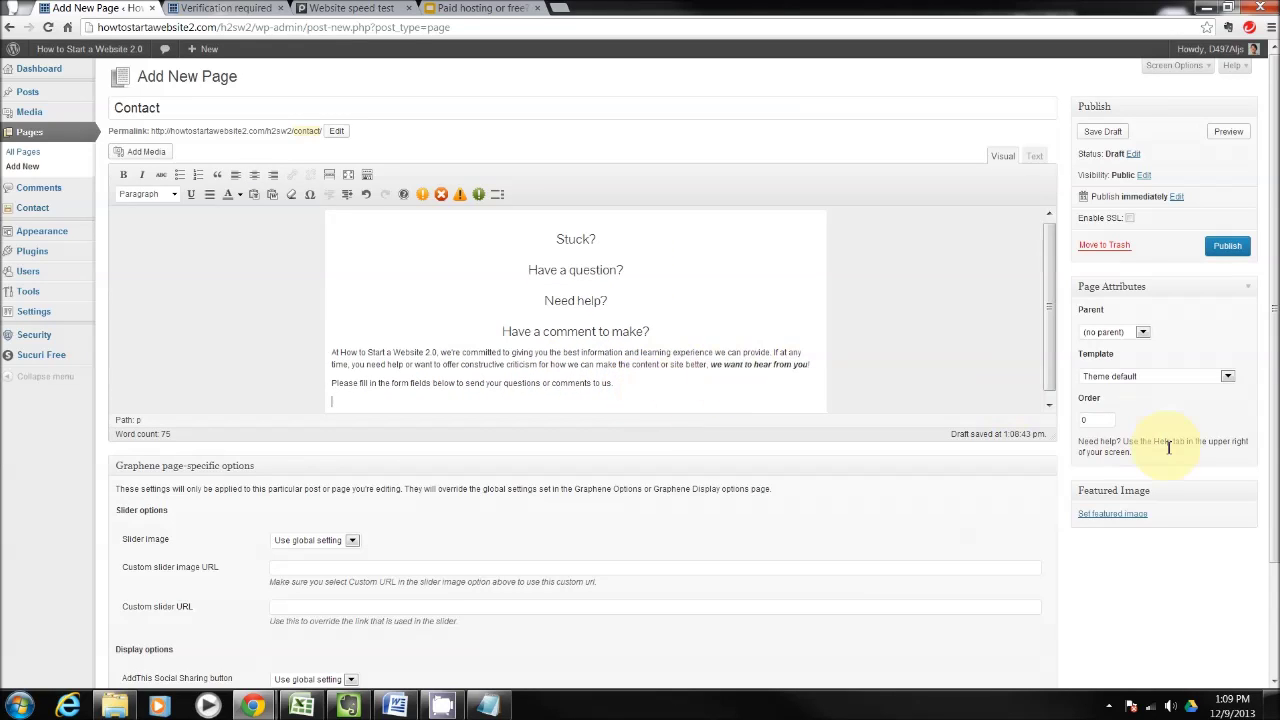
left_click(487, 706)
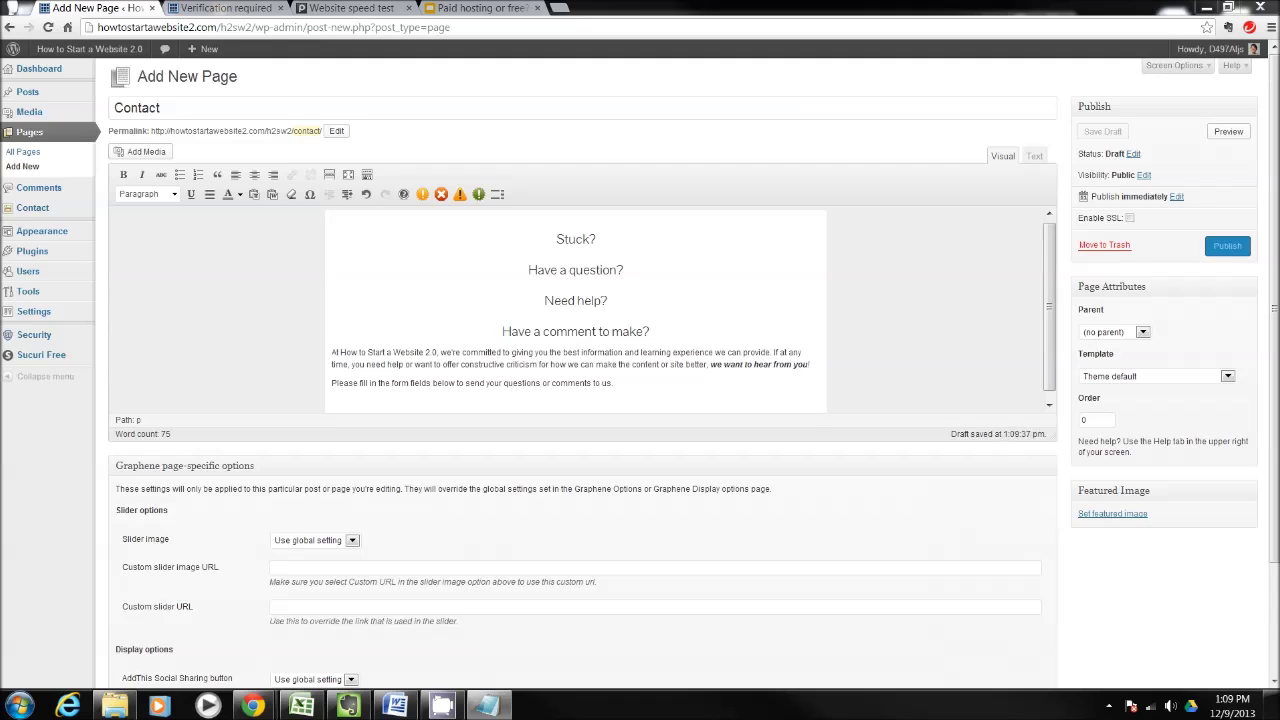
left_click(455, 403)
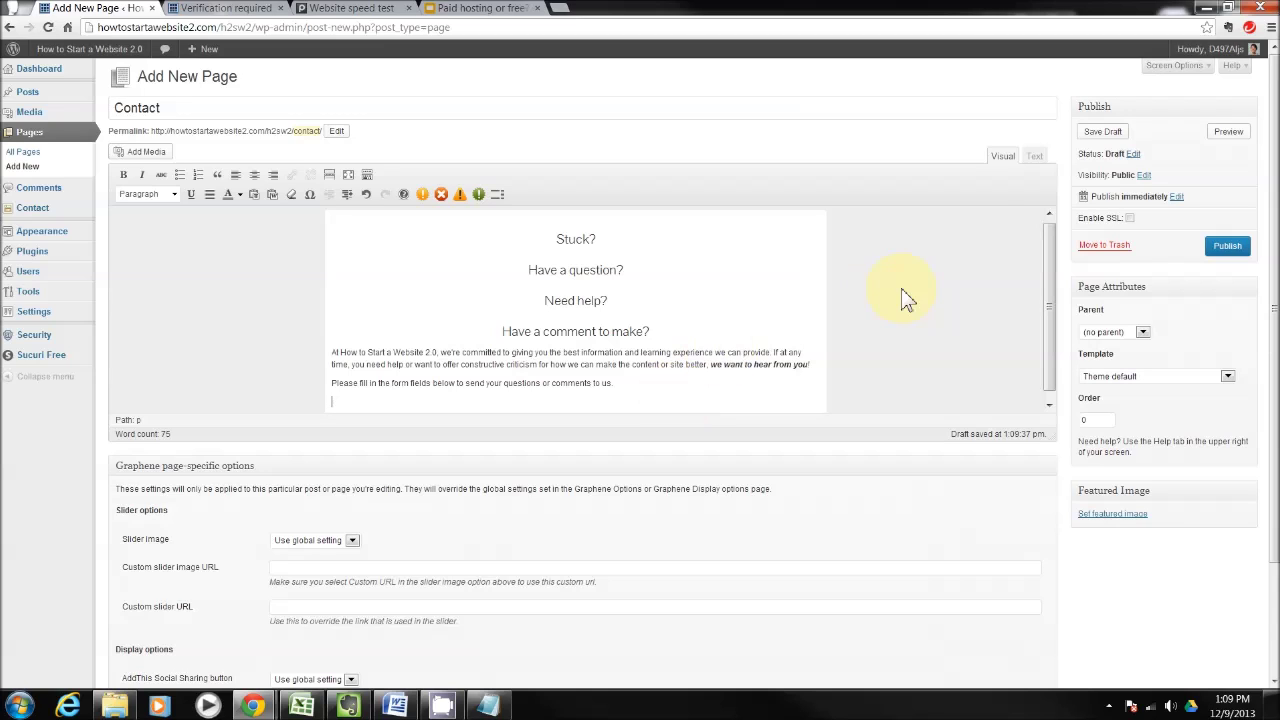
- In the page's HTML source, replace the trailing &nbsp; with [contact-form-7 id="26" title="Contact form 1"] and remove the extra blank line above it
left_click(1040, 158)
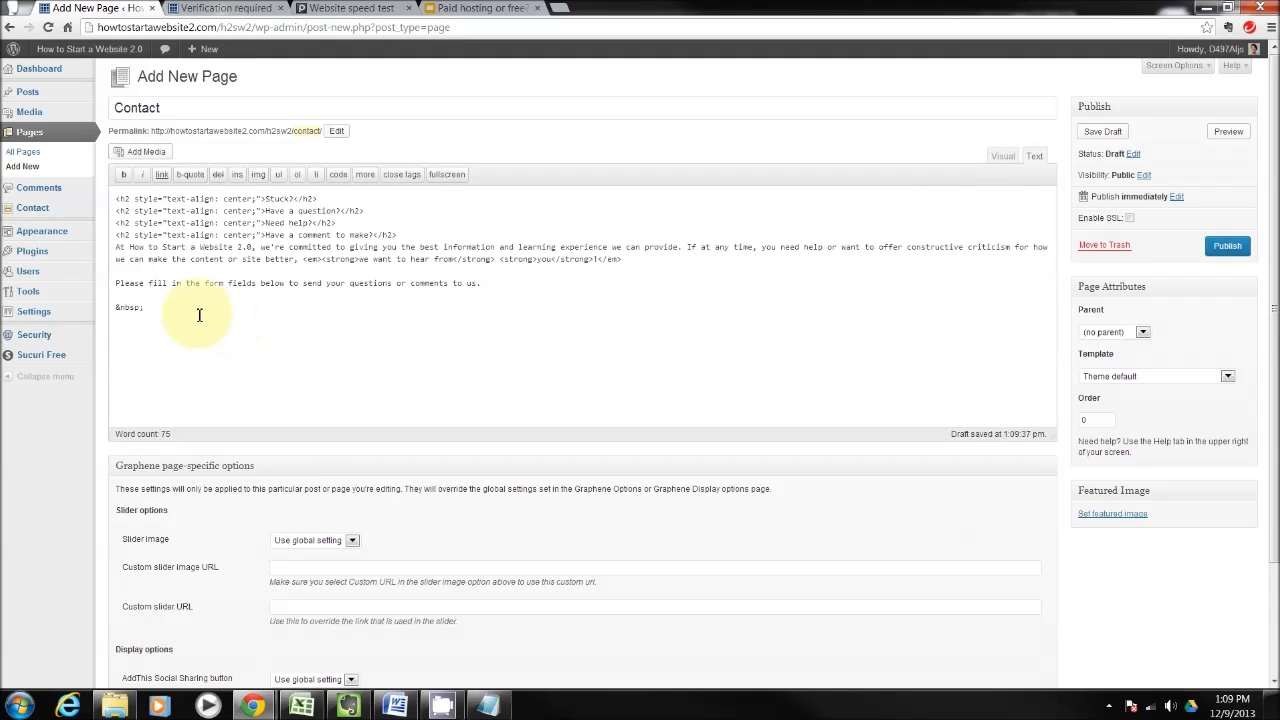
left_click_drag(166, 312, 100, 306)
key("BackSpace")
key("Return")
key("ctrl+v")
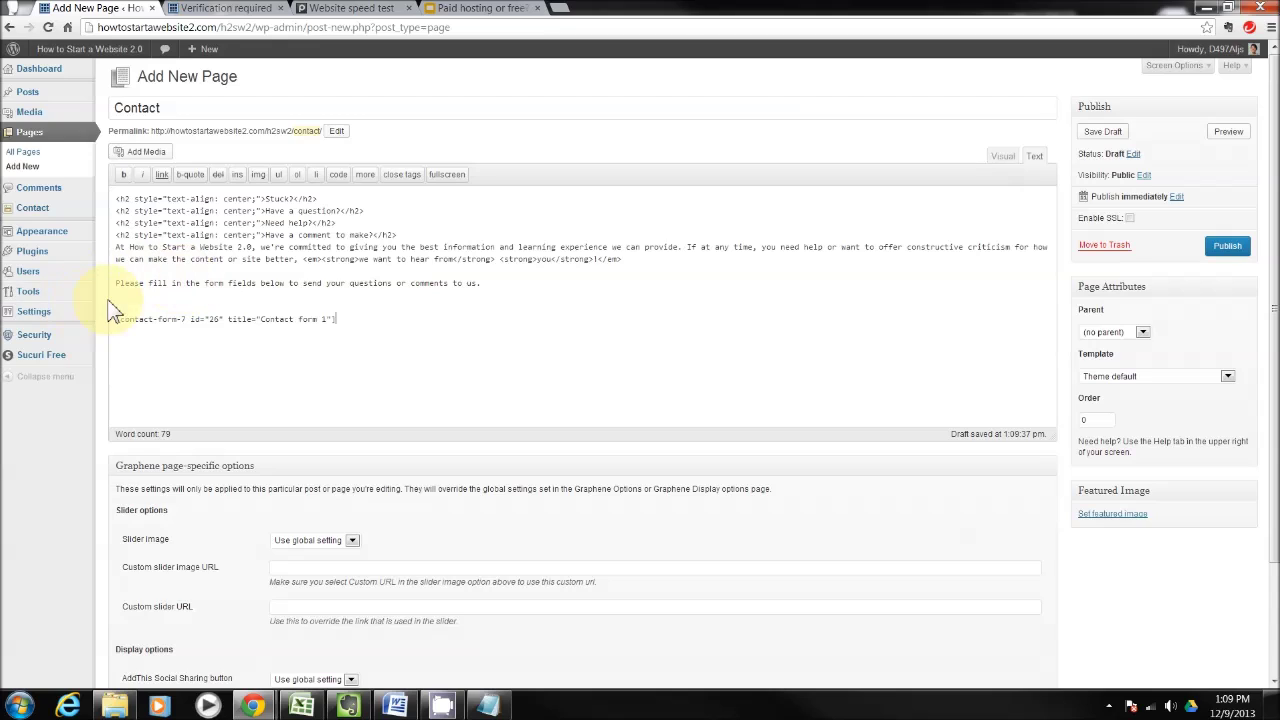
left_click(107, 300)
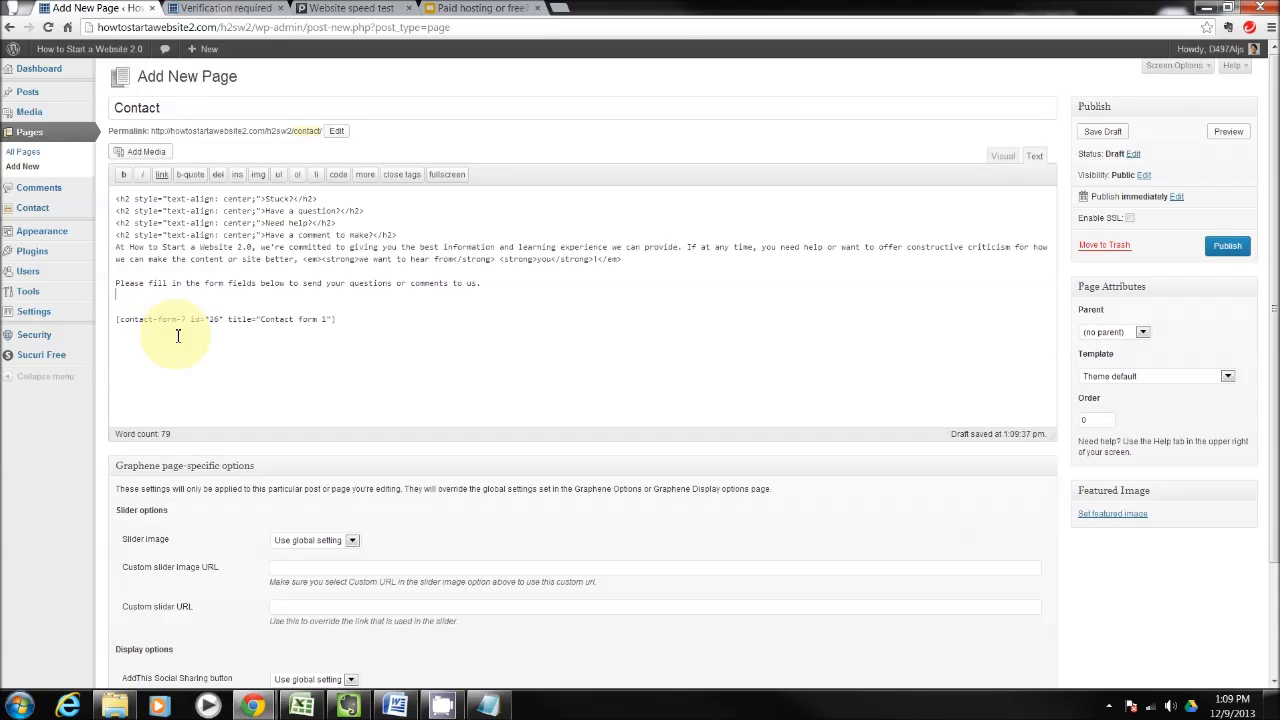
key("BackSpace")
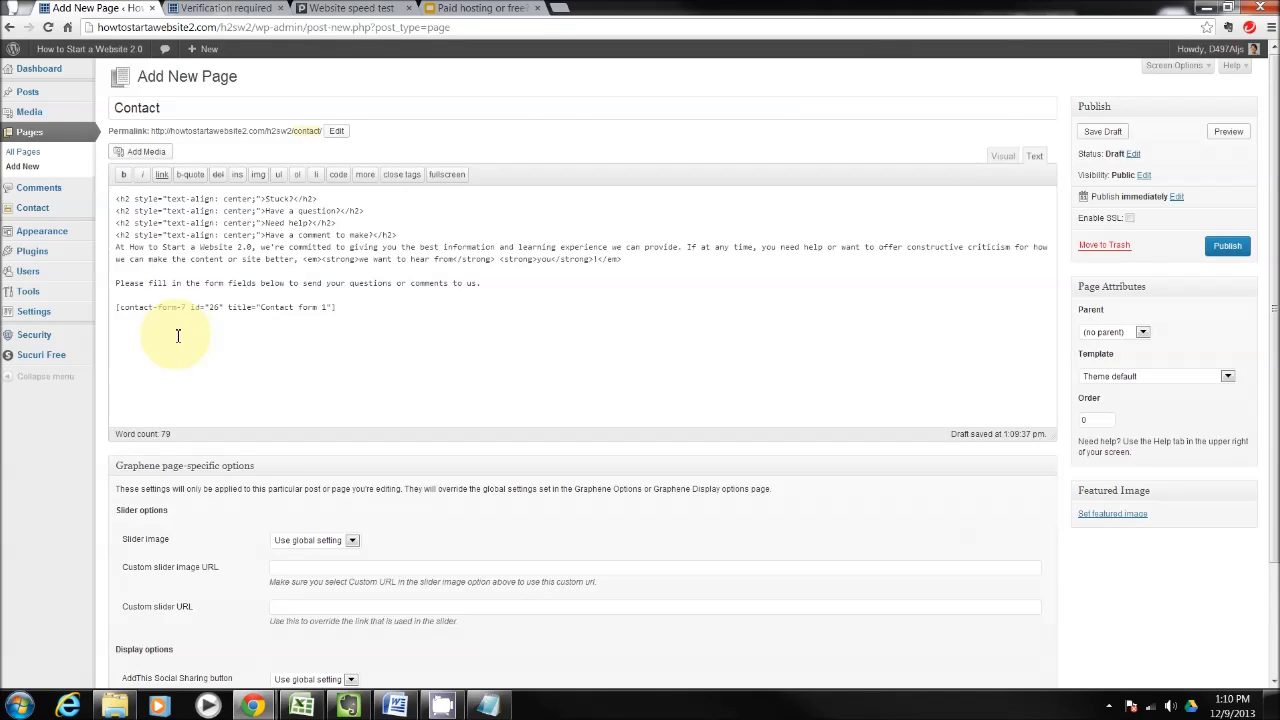
- Return to the visual editor, publish the Contact page and view it on the site
left_click(1002, 156)
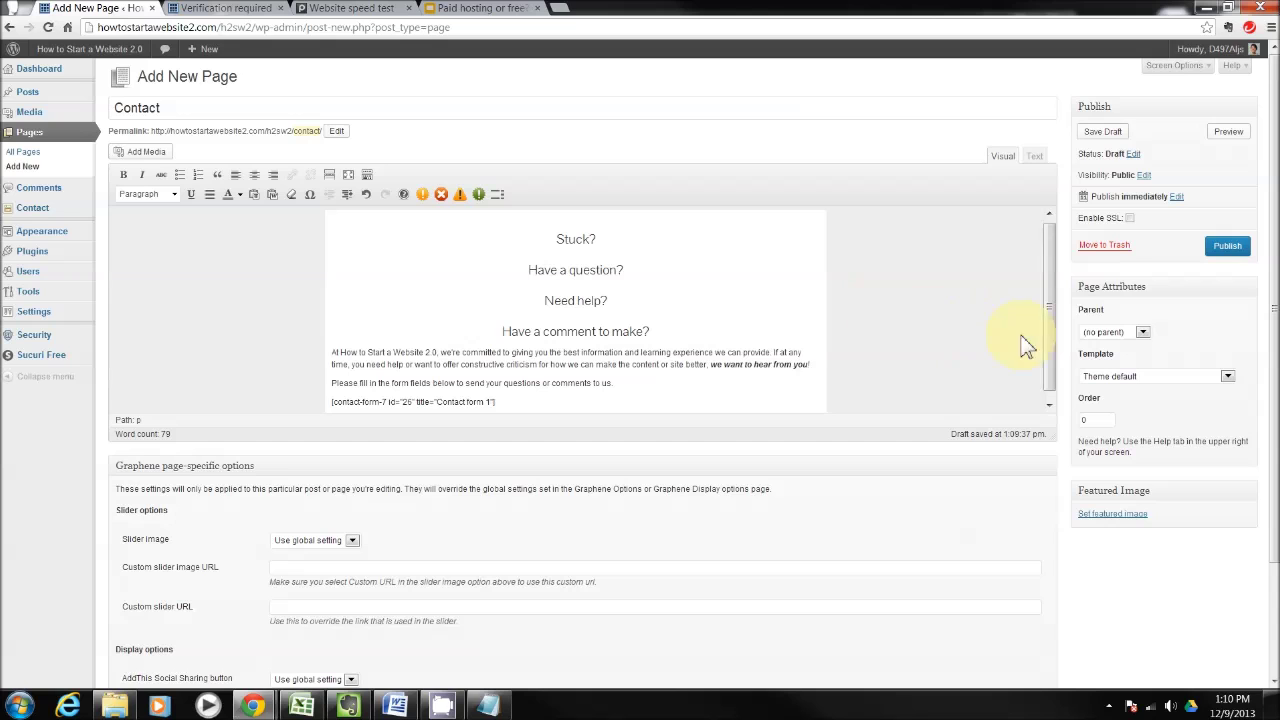
left_click(1225, 248)
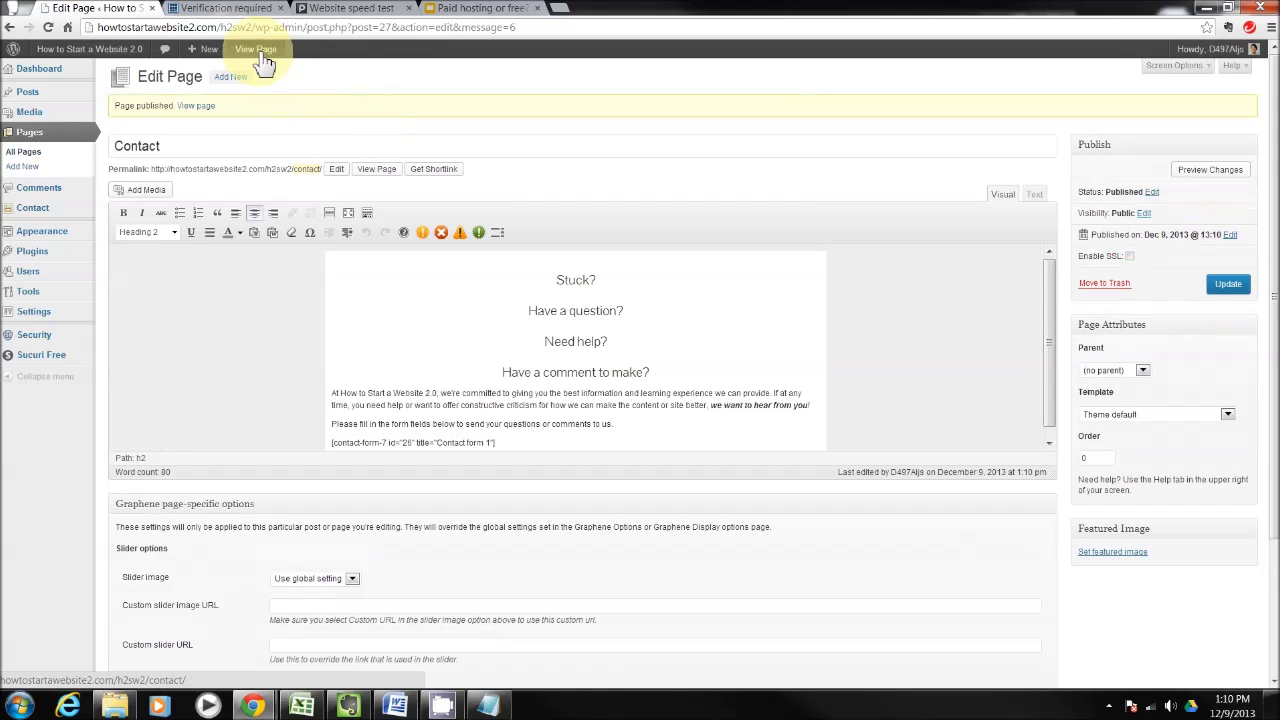
left_click(262, 56)
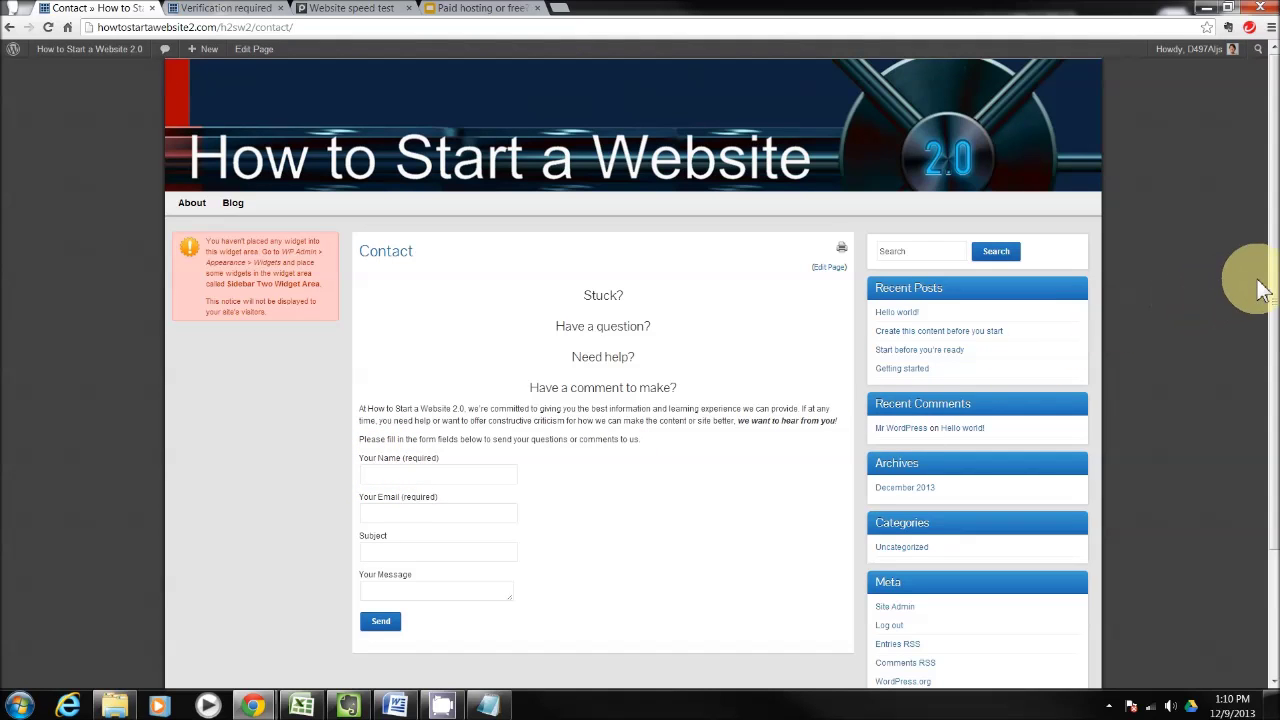
- Try out the published contact form by enlarging the Your Message box to nearly the full content width
left_click_drag(1266, 277, 1272, 390)
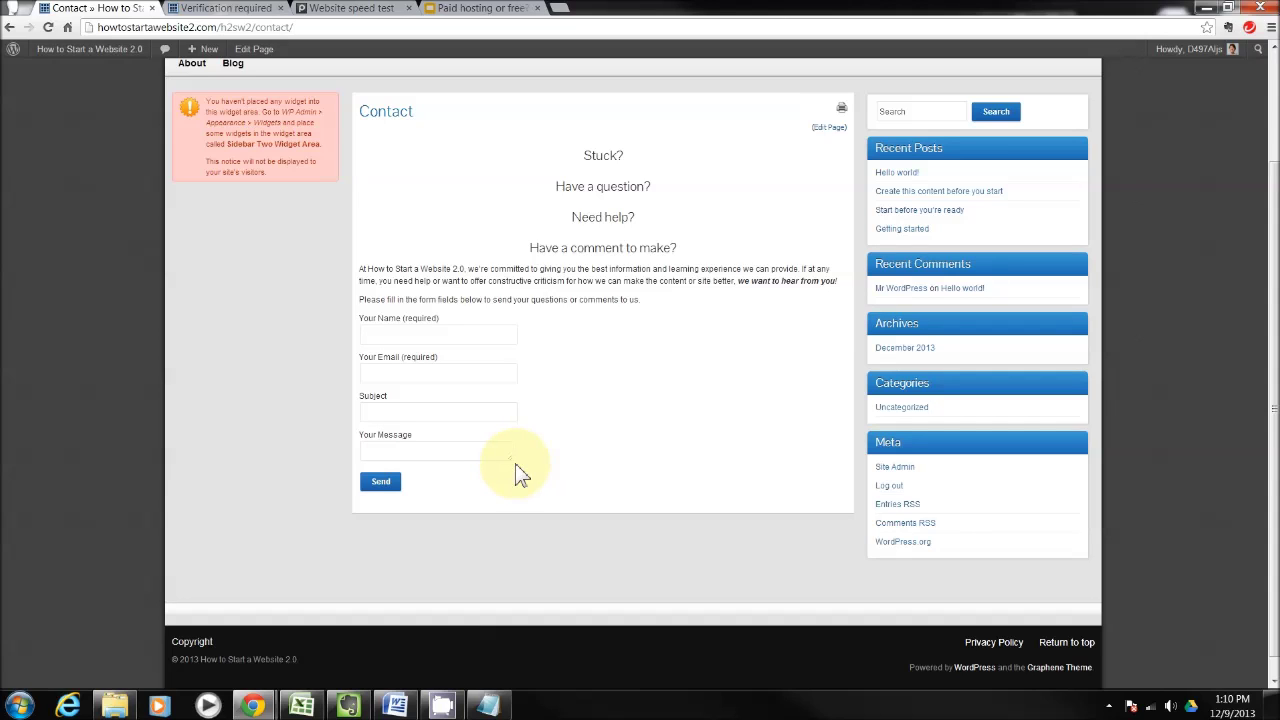
left_click_drag(515, 461, 841, 671)
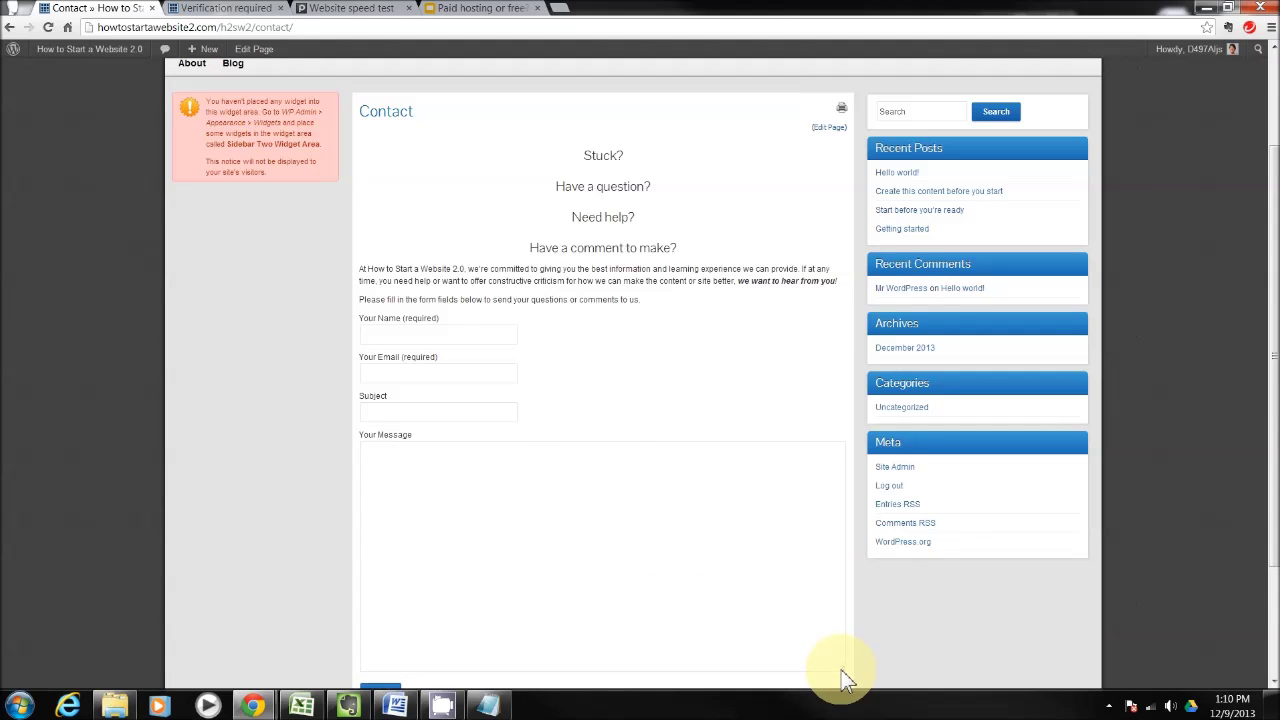
left_click(467, 486)
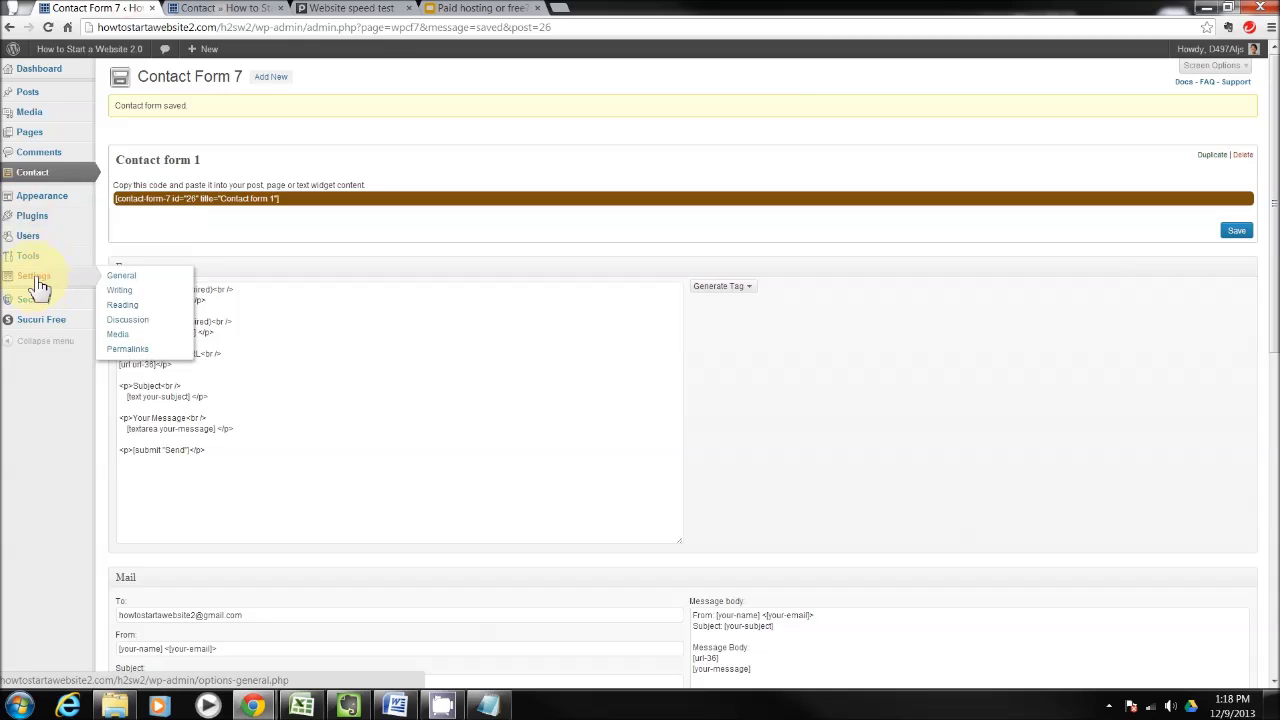
- Search the new plugins for "Google XML Sitemap"
mouse_move(52, 205)
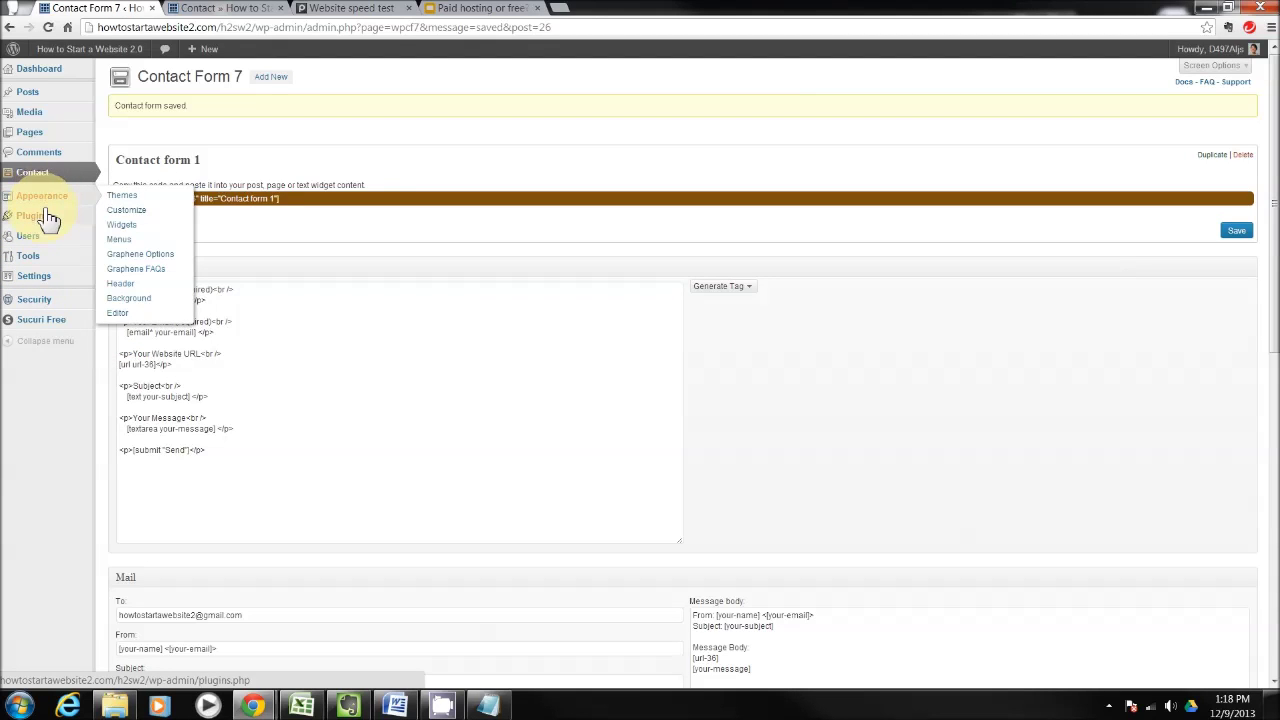
left_click(126, 232)
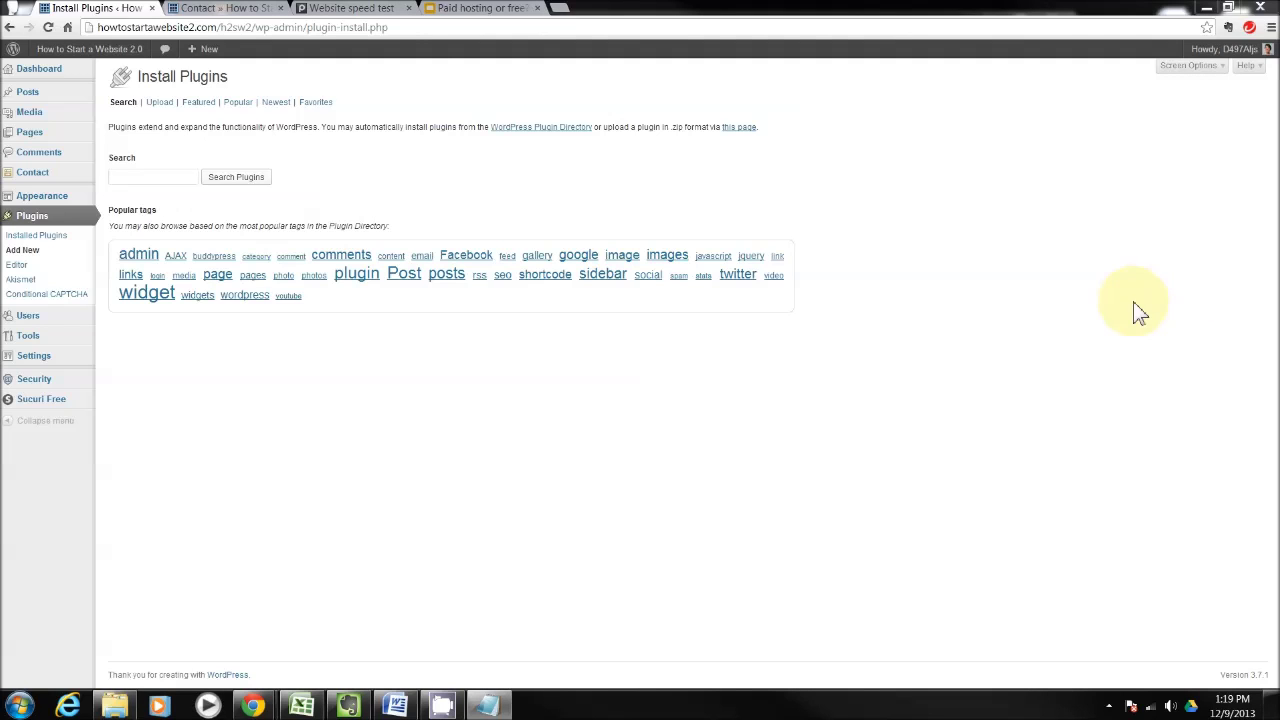
left_click(124, 175)
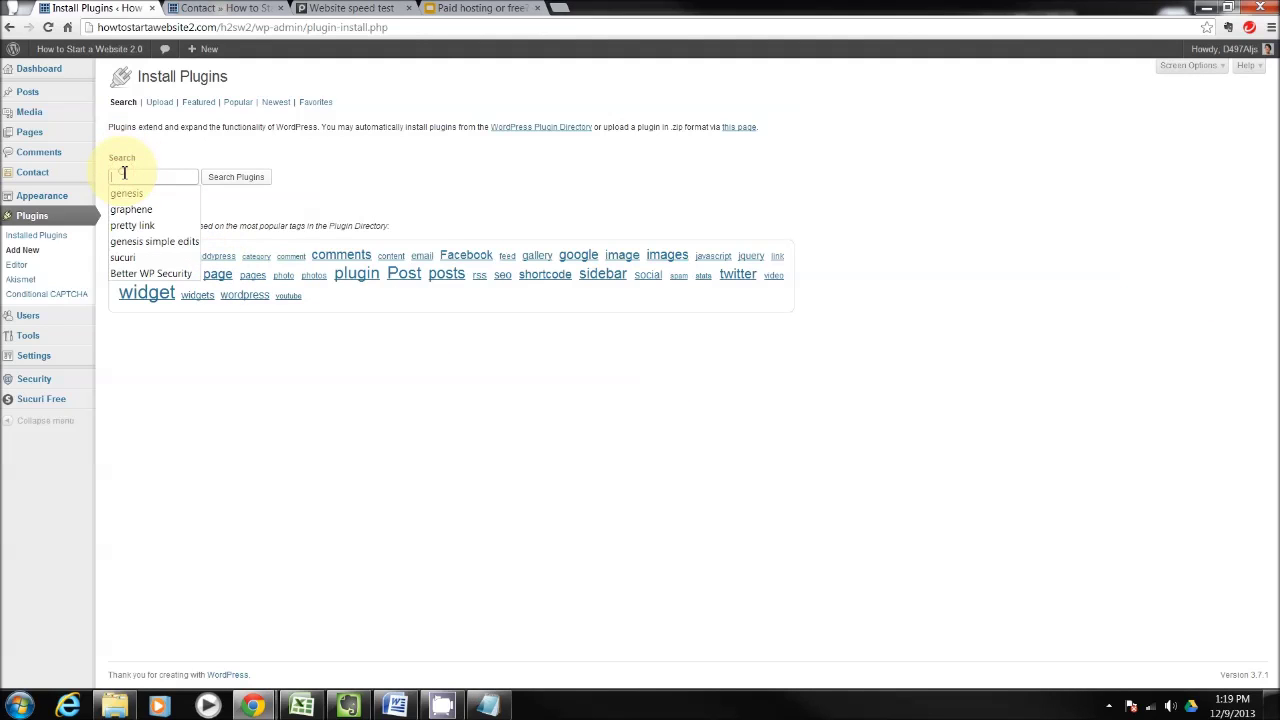
type("Google XML Sitemaps")
left_click(237, 180)
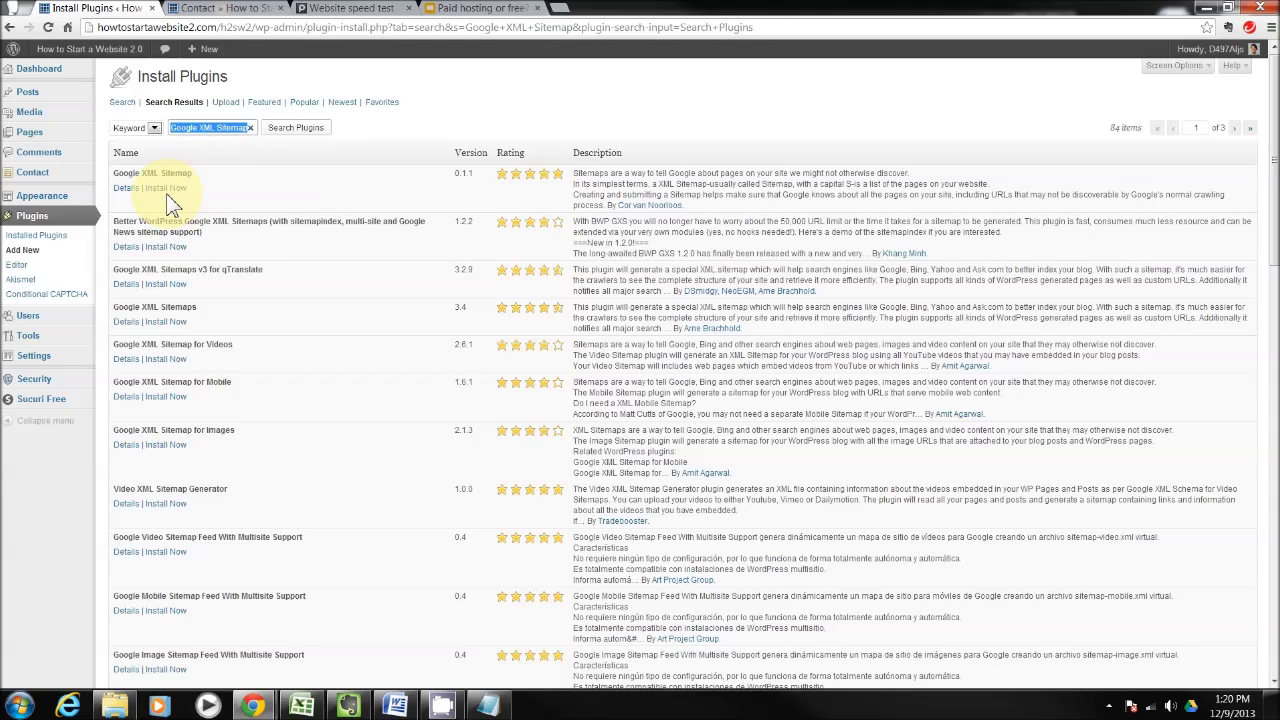
- Install the Google XML Sitemap plugin and open the XML-Sitemap settings
left_click(170, 190)
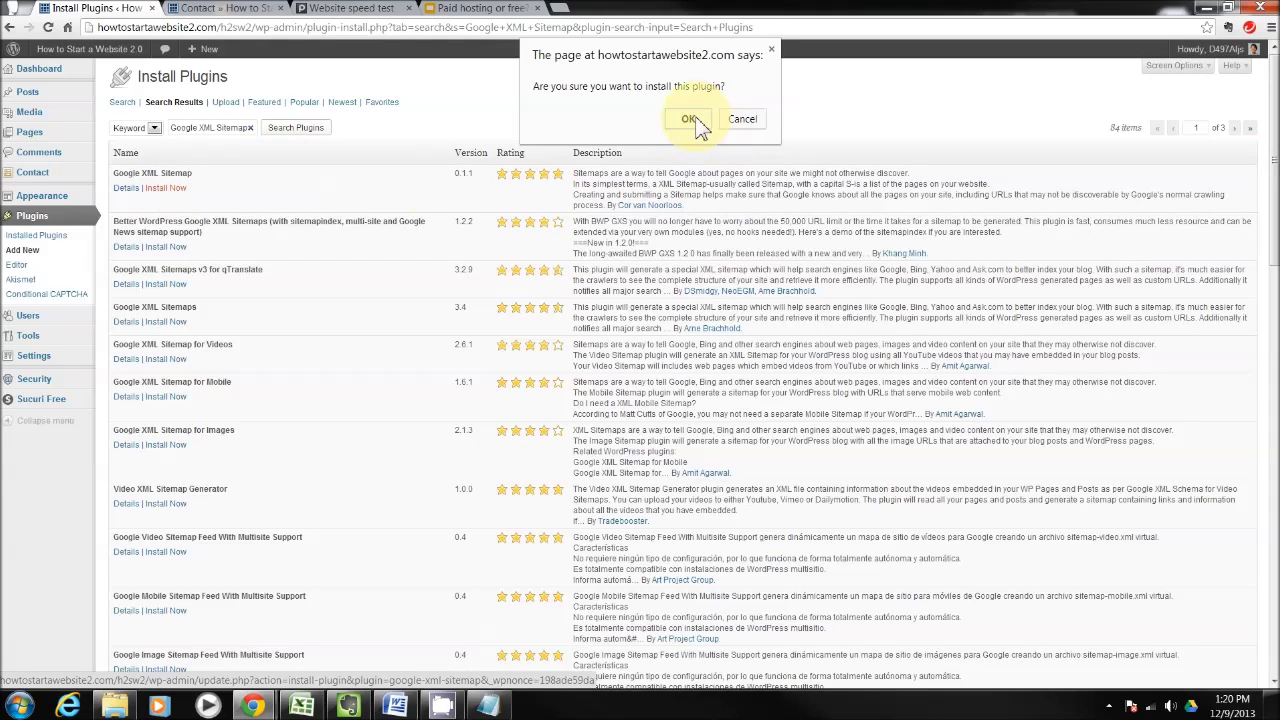
left_click(692, 120)
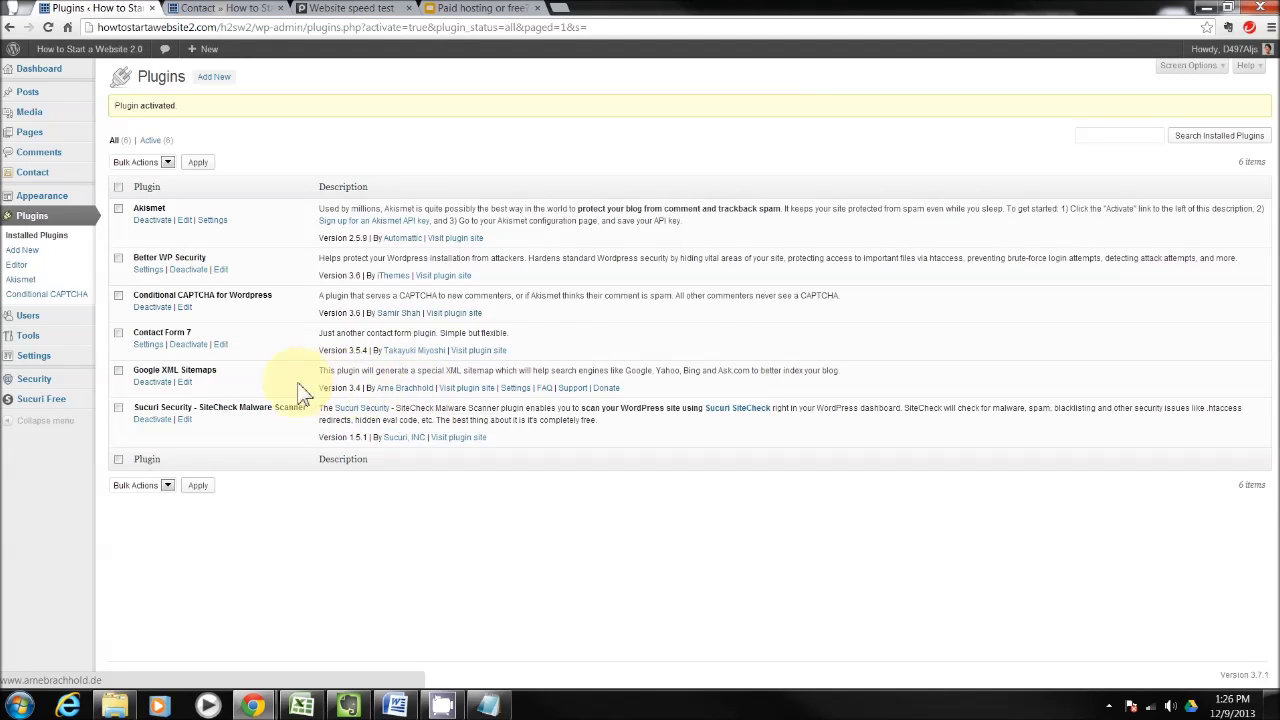
mouse_move(45, 370)
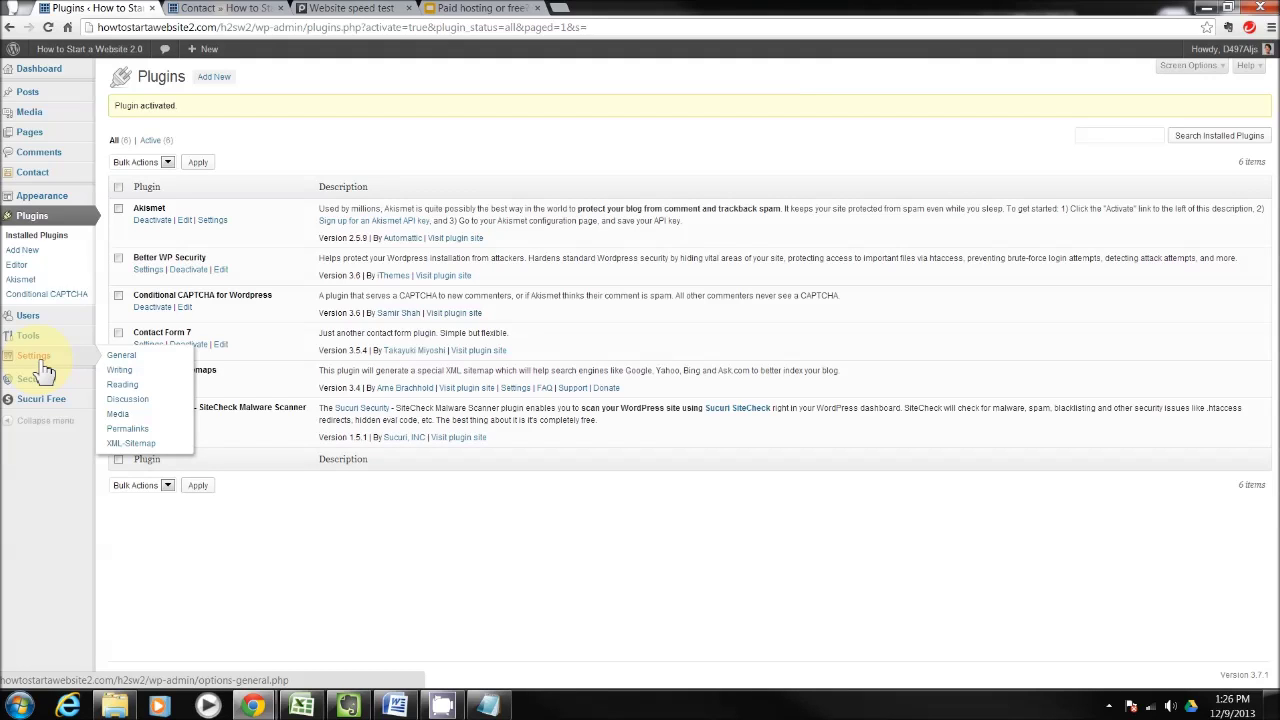
left_click(143, 446)
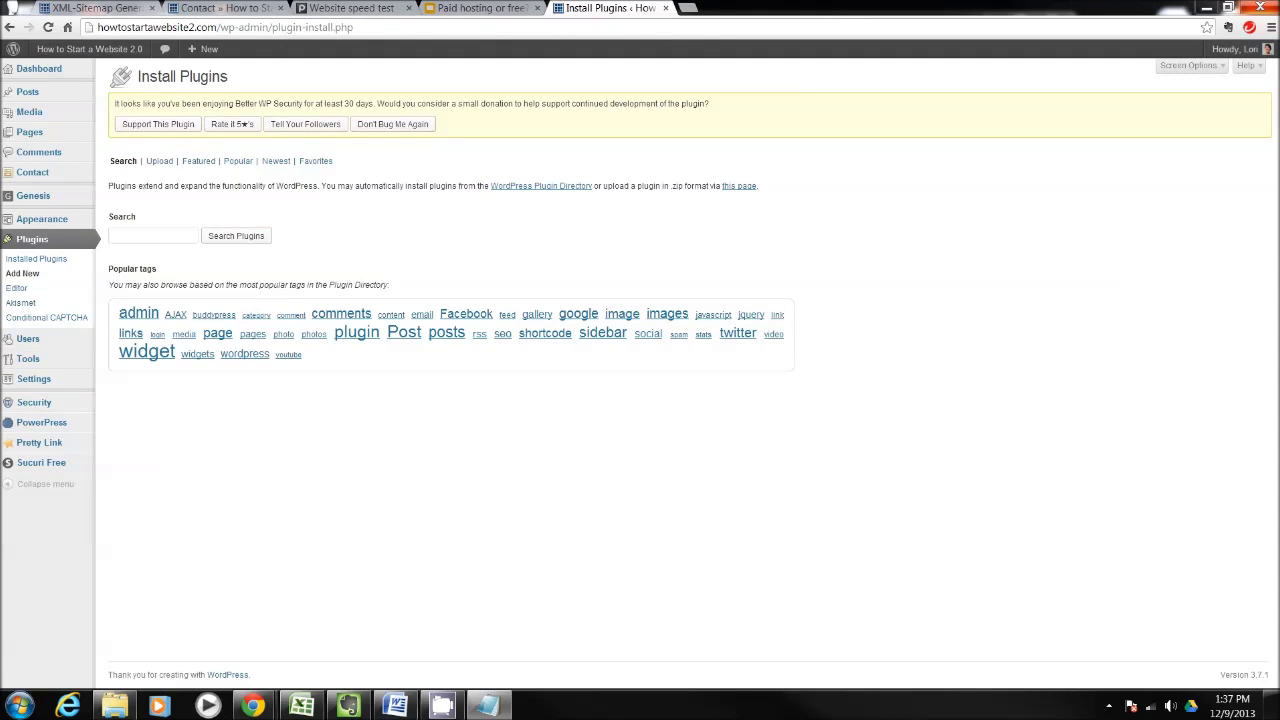
- Search the new plugins for "Pretty Link Lite"
left_click(150, 234)
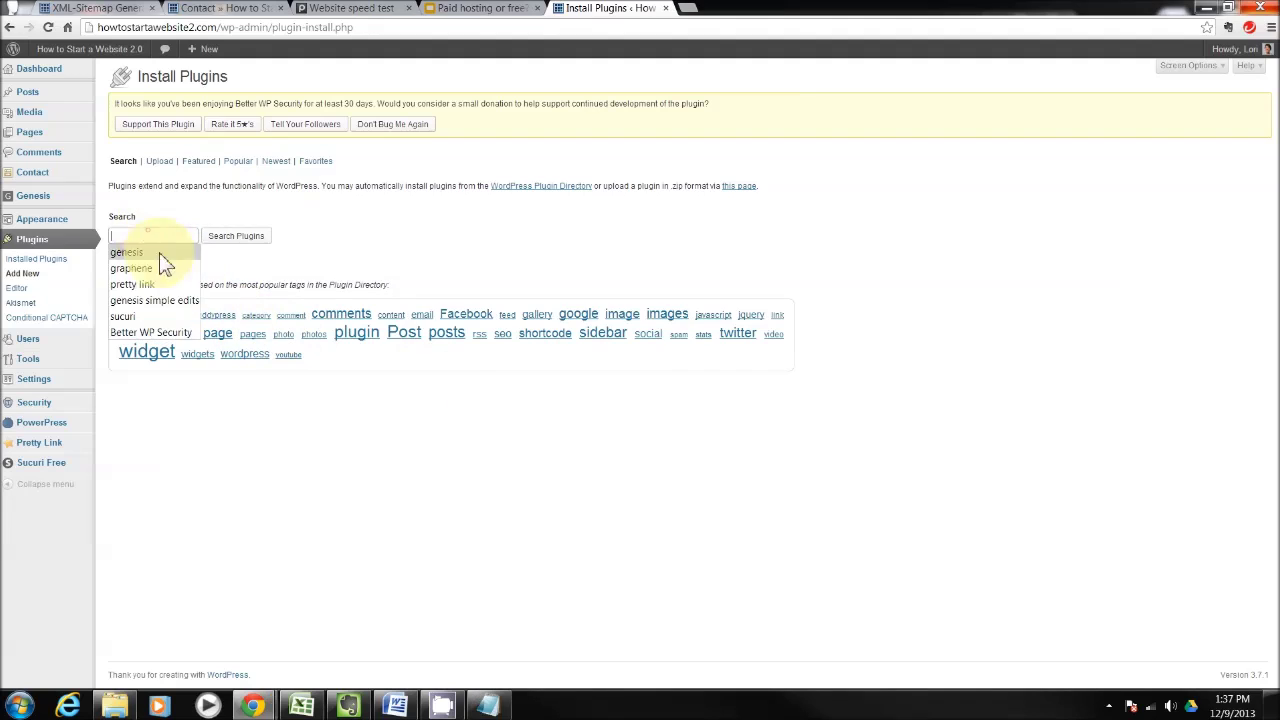
type("Pretty Link Lite")
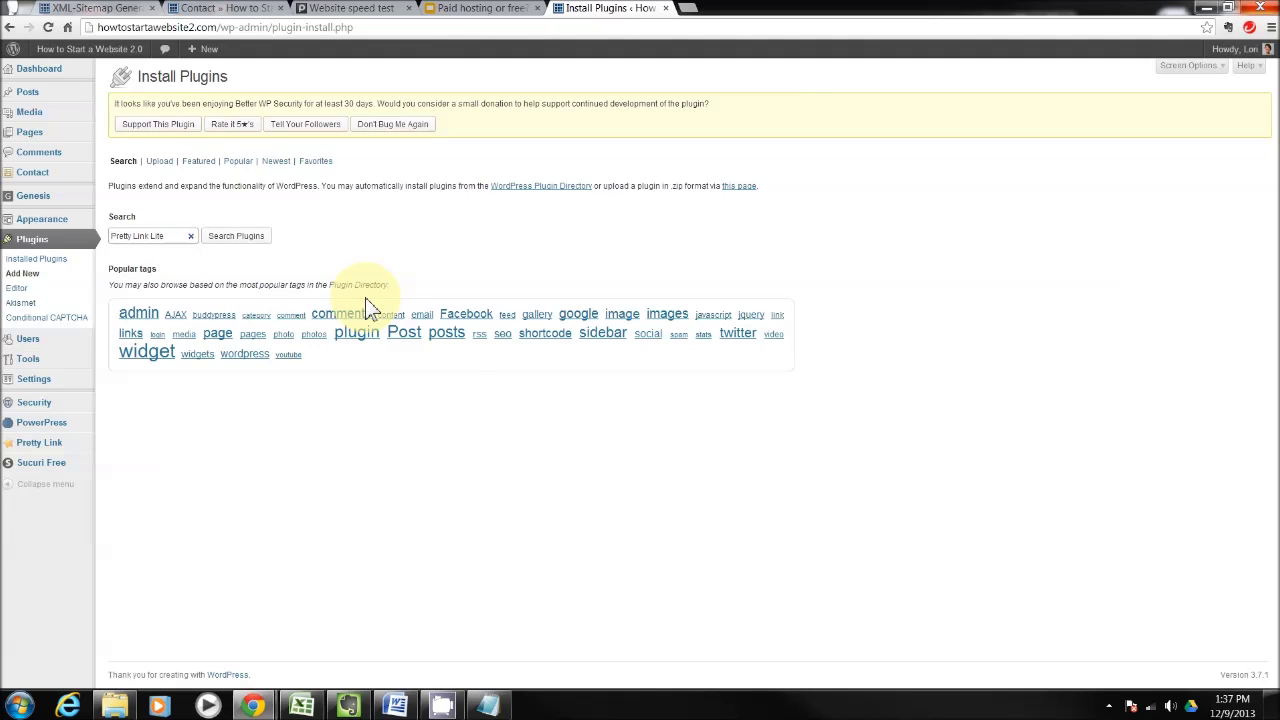
left_click(238, 237)
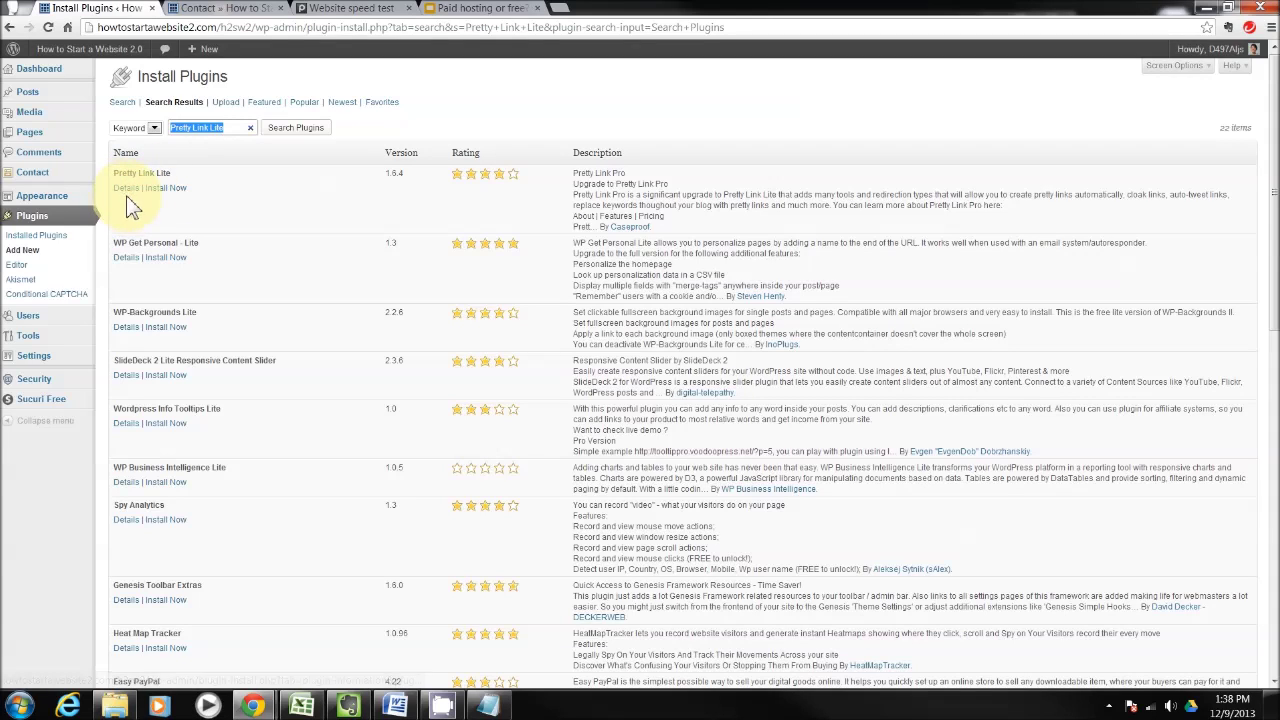
- Install and activate the Pretty Link Lite plugin
left_click(171, 192)
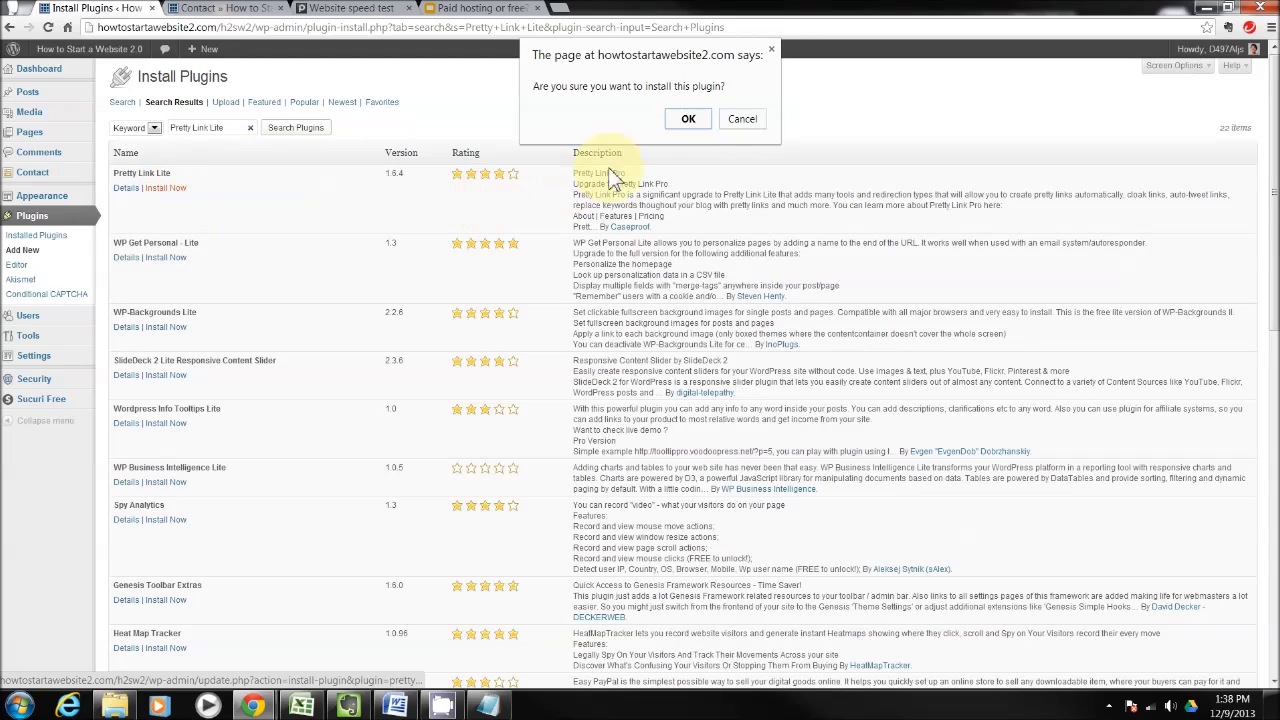
left_click(684, 120)
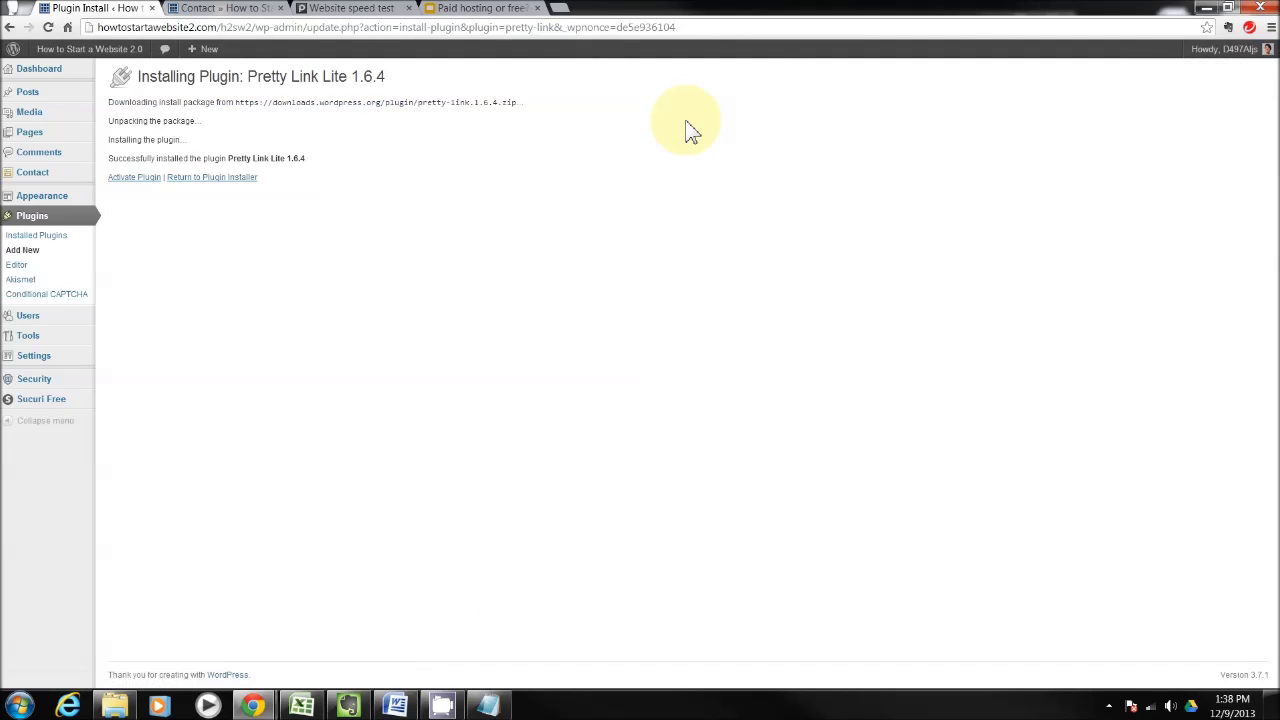
left_click(155, 184)
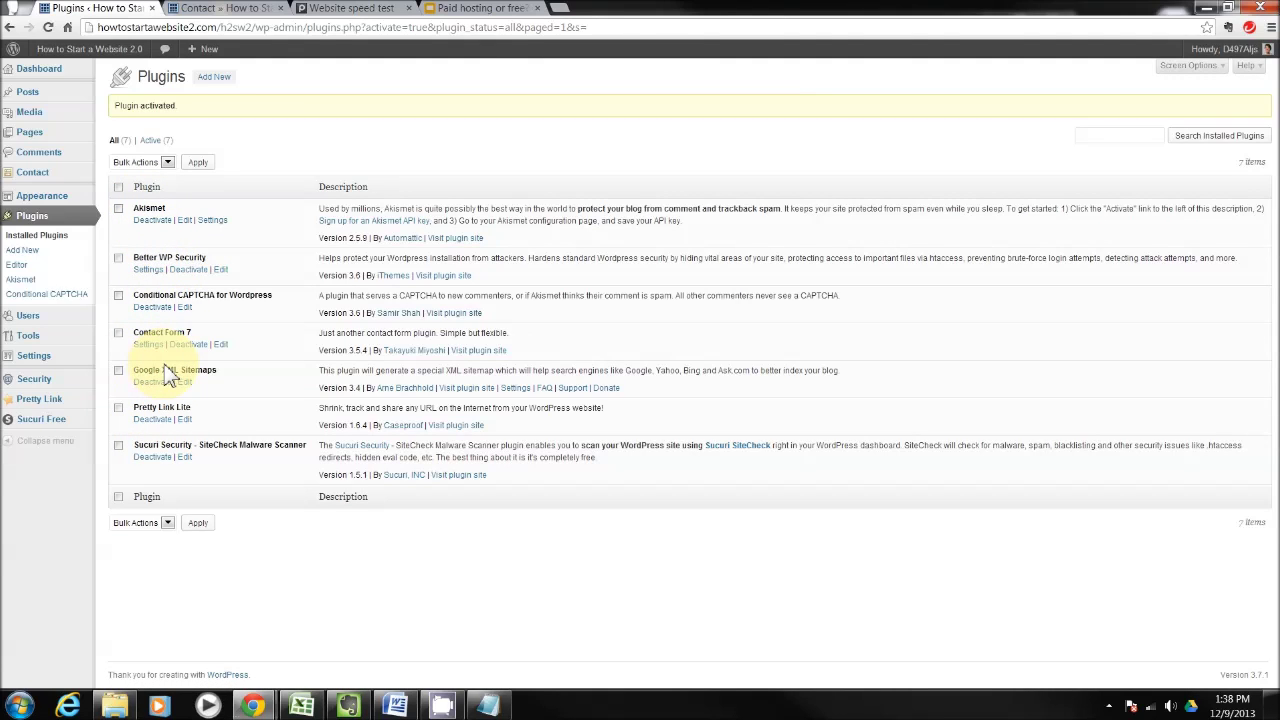
- Open the Pretty Link plugin's page for managing links
mouse_move(28, 408)
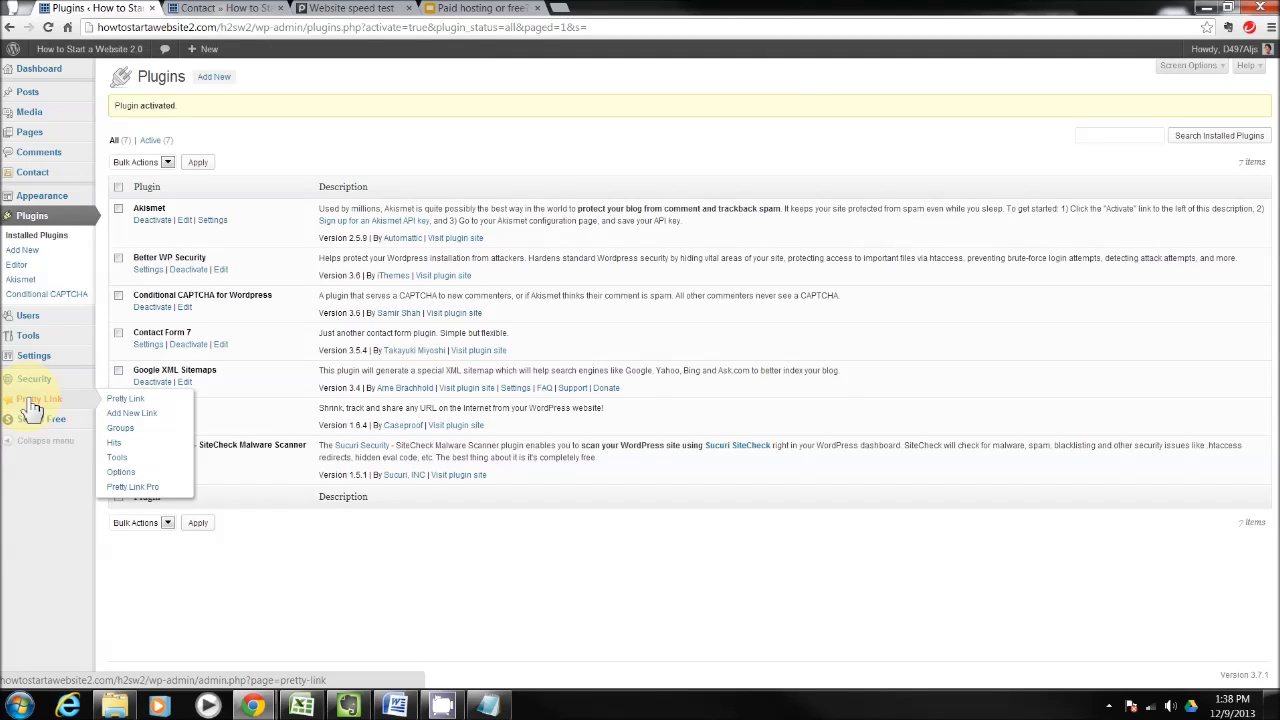
left_click(35, 408)
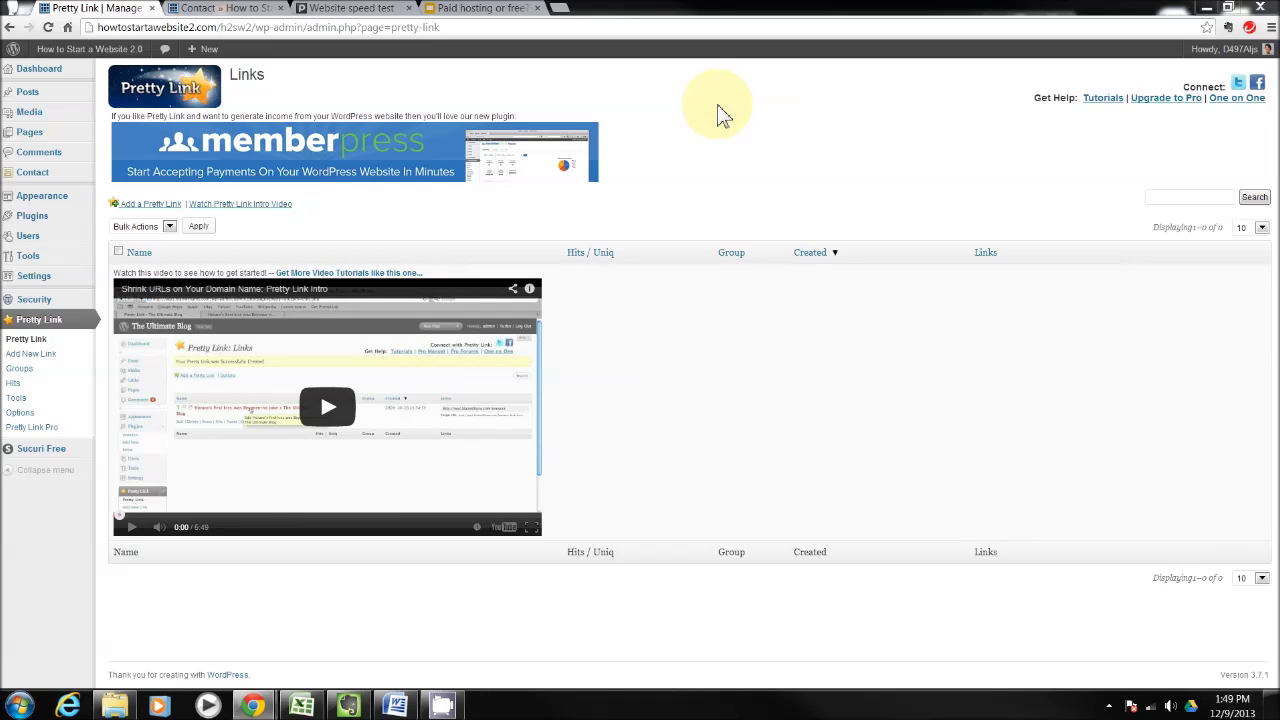
- Run a Pingdom speed test on howtostartawebsite2.com/which-type-of-wordpress-home-page-is-right-for-you-static-or-dynamic/ and review its request waterfall
left_click(350, 10)
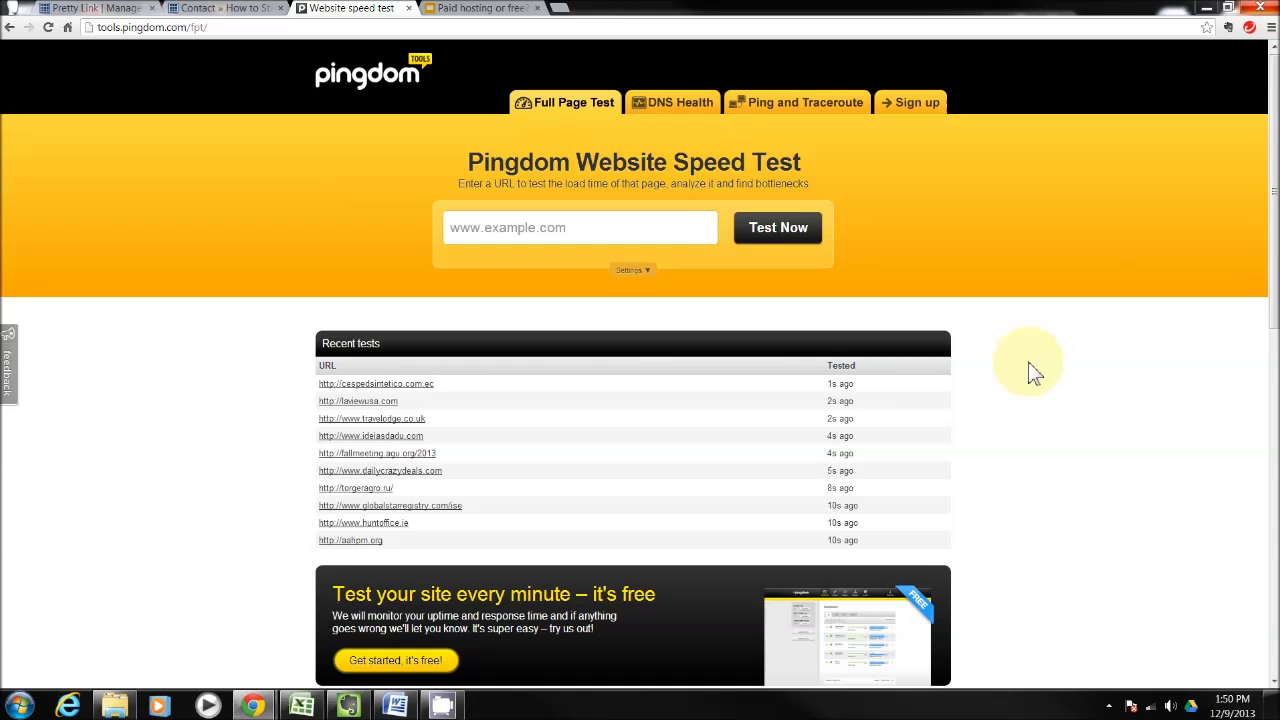
left_click(548, 231)
key("ctrl+v")
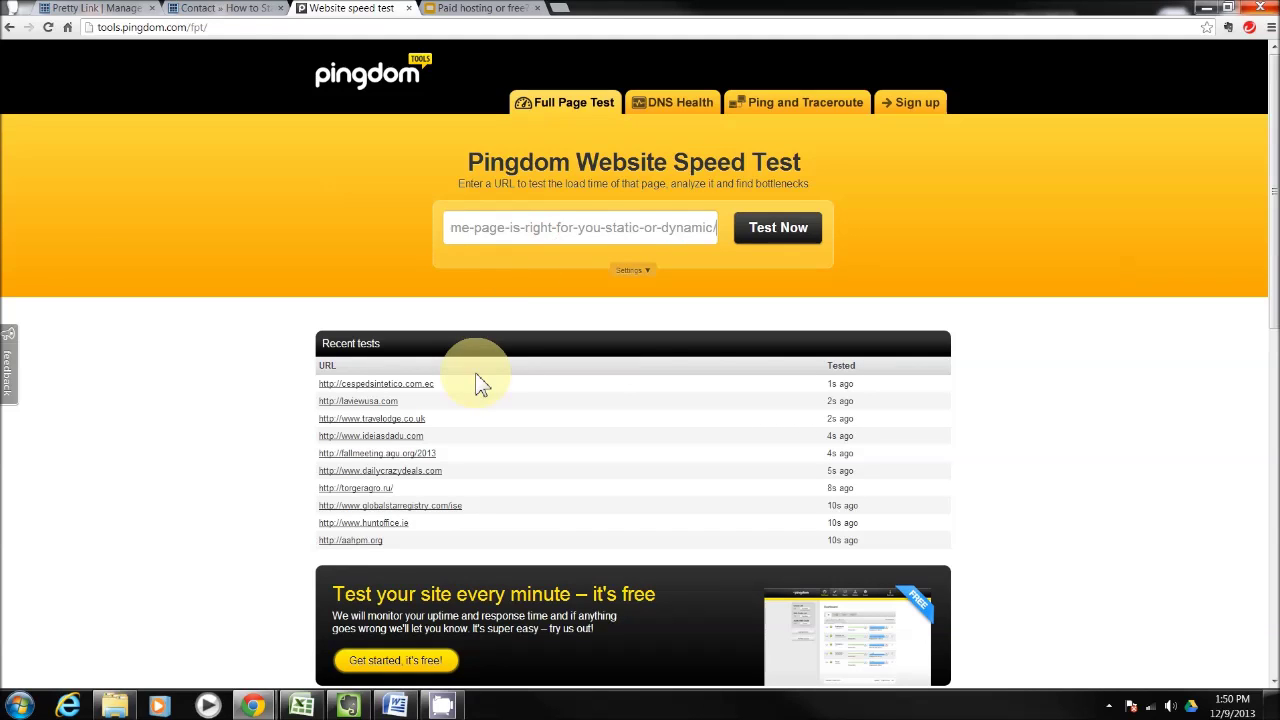
left_click(798, 236)
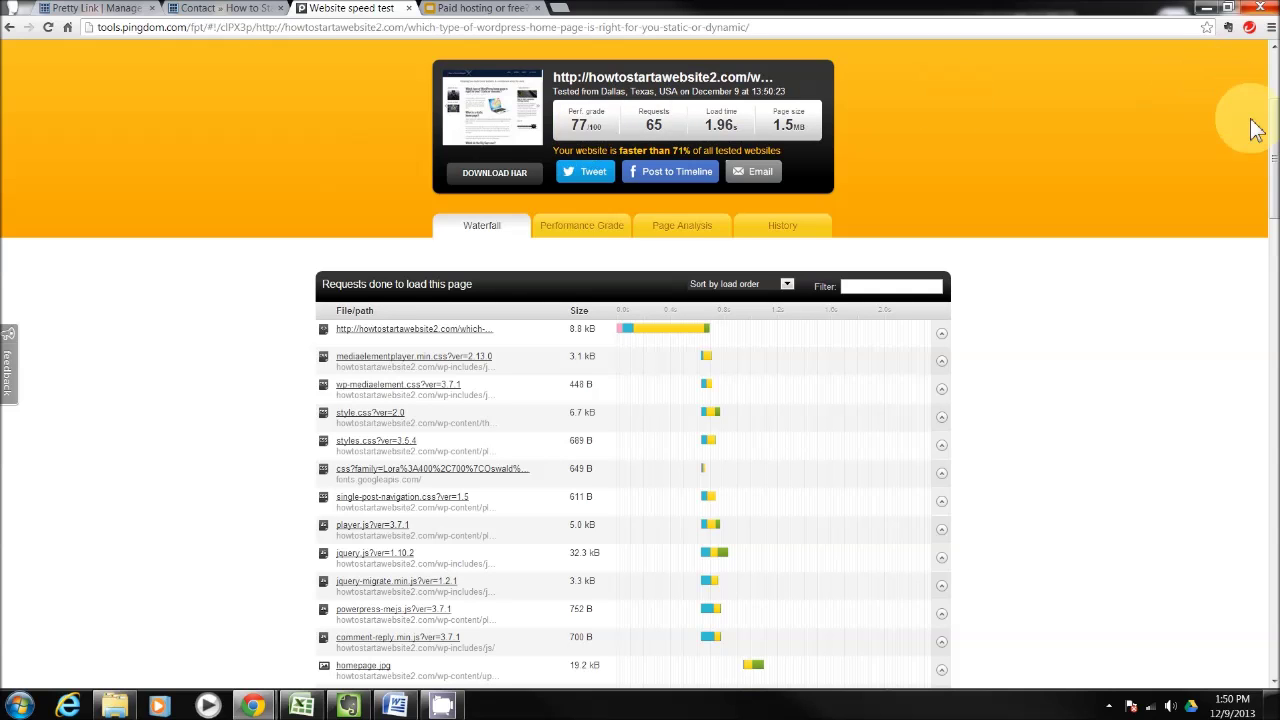
scroll(1266, 180, "down", 1)
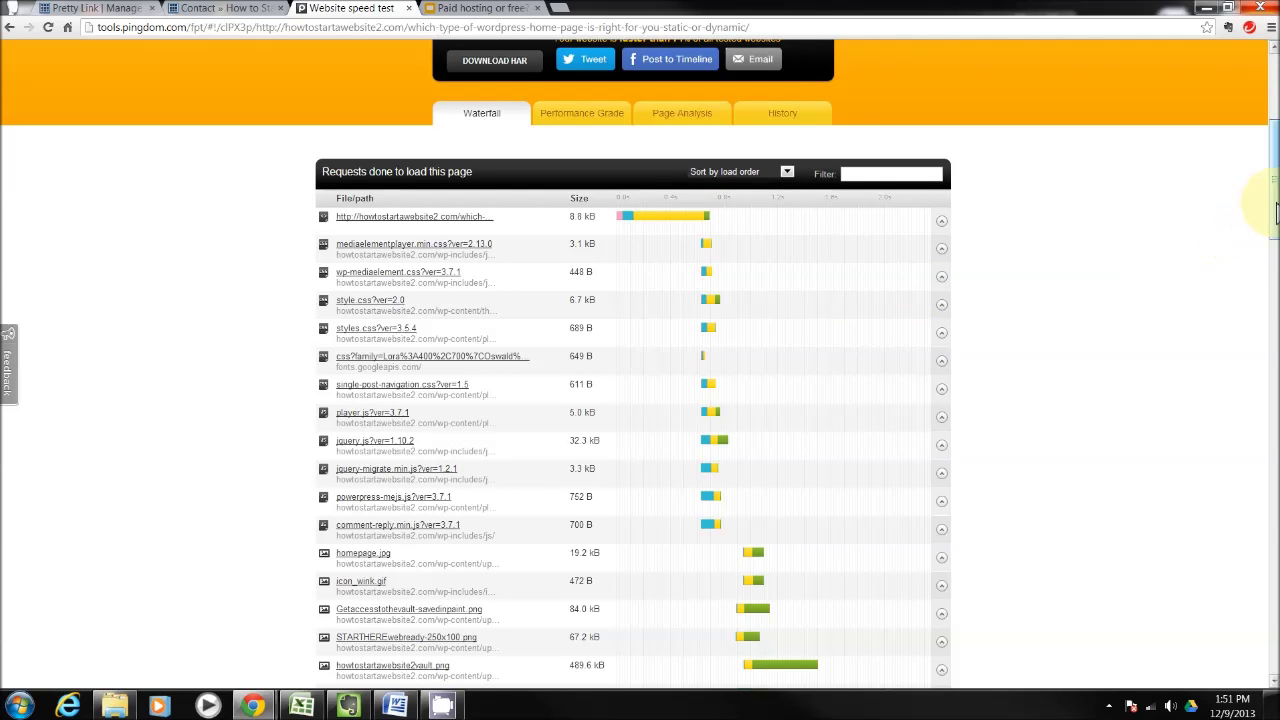
left_click_drag(1275, 210, 1262, 487)
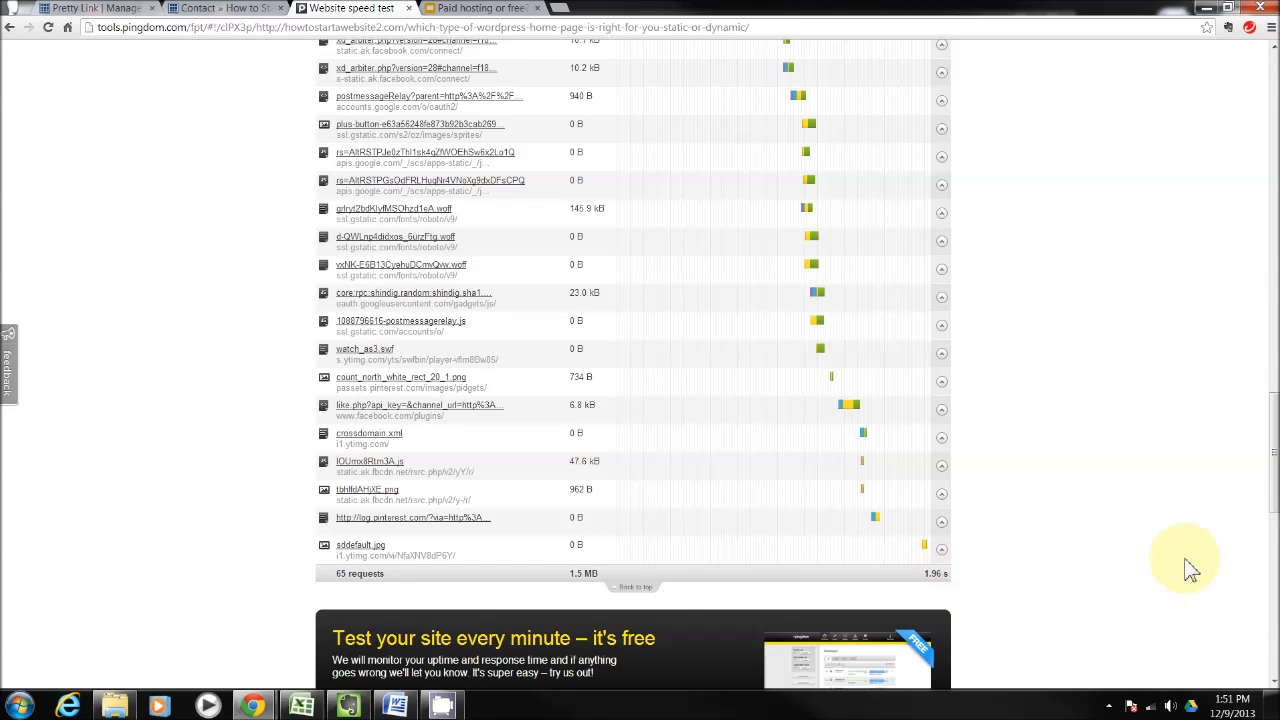
left_click_drag(1274, 482, 1279, 118)
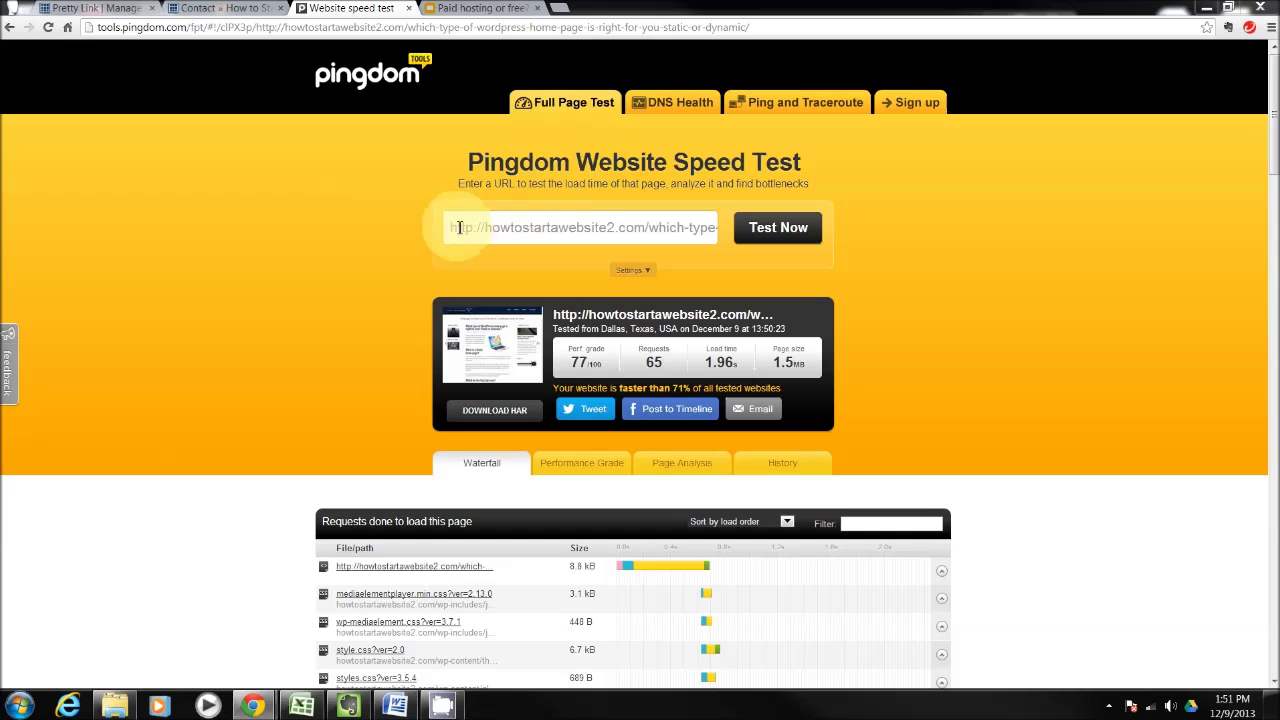
- Test the fitness site's post "is-it-time-to-recruit-support-to-reach-your-fitness-or-weight-loss-goals" and examine the slow plugin requests in its waterfall
left_click_drag(453, 229, 1054, 255)
key("ctrl+v")
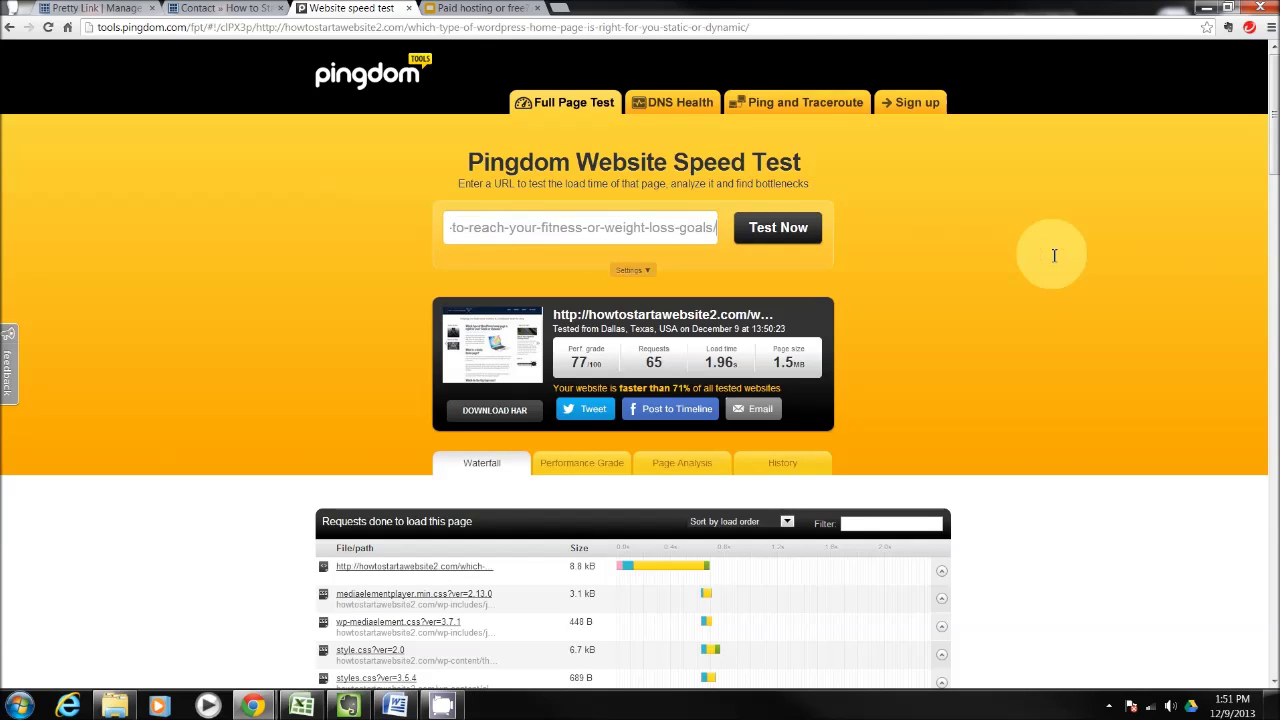
left_click(790, 242)
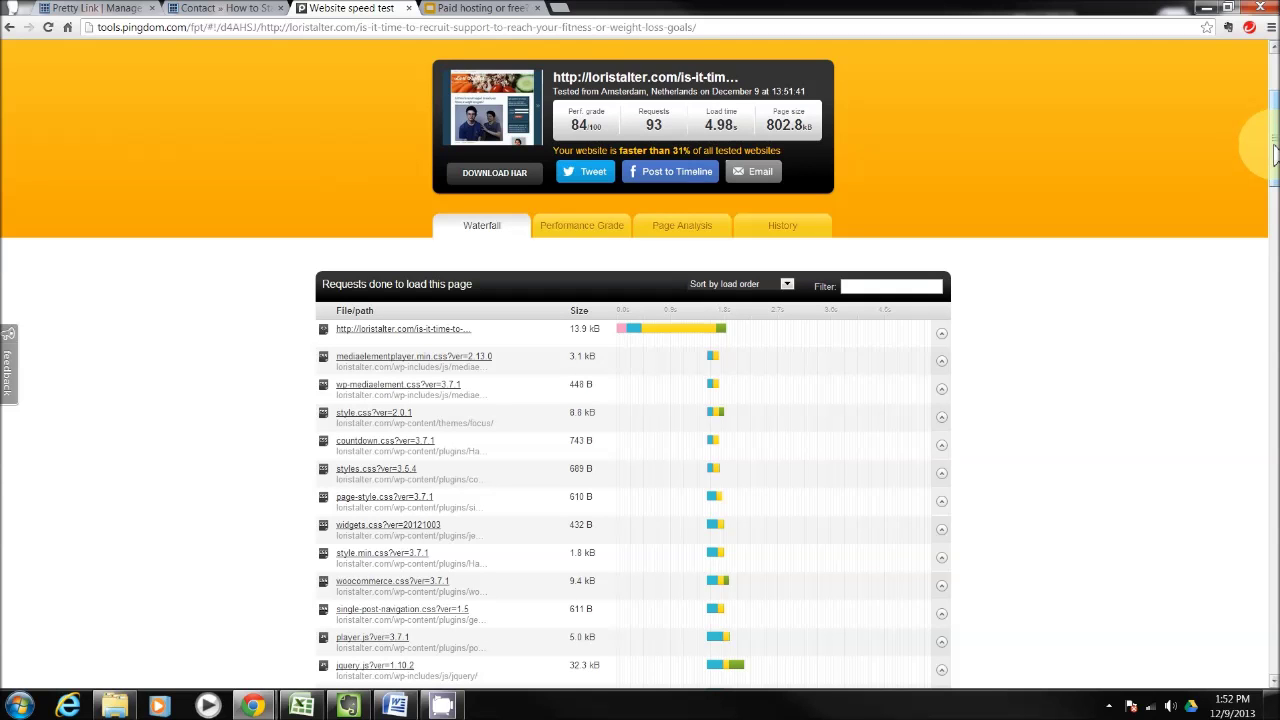
scroll(1273, 150, "down", 1)
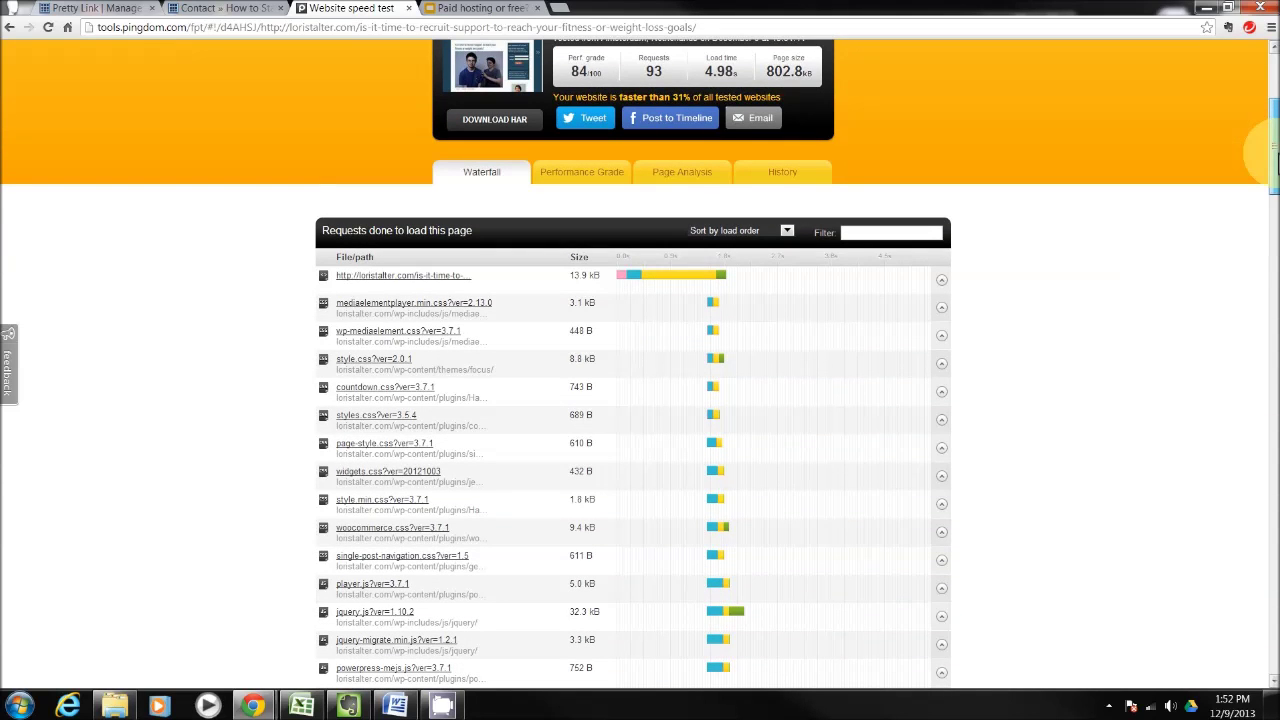
left_click_drag(1273, 152, 1274, 340)
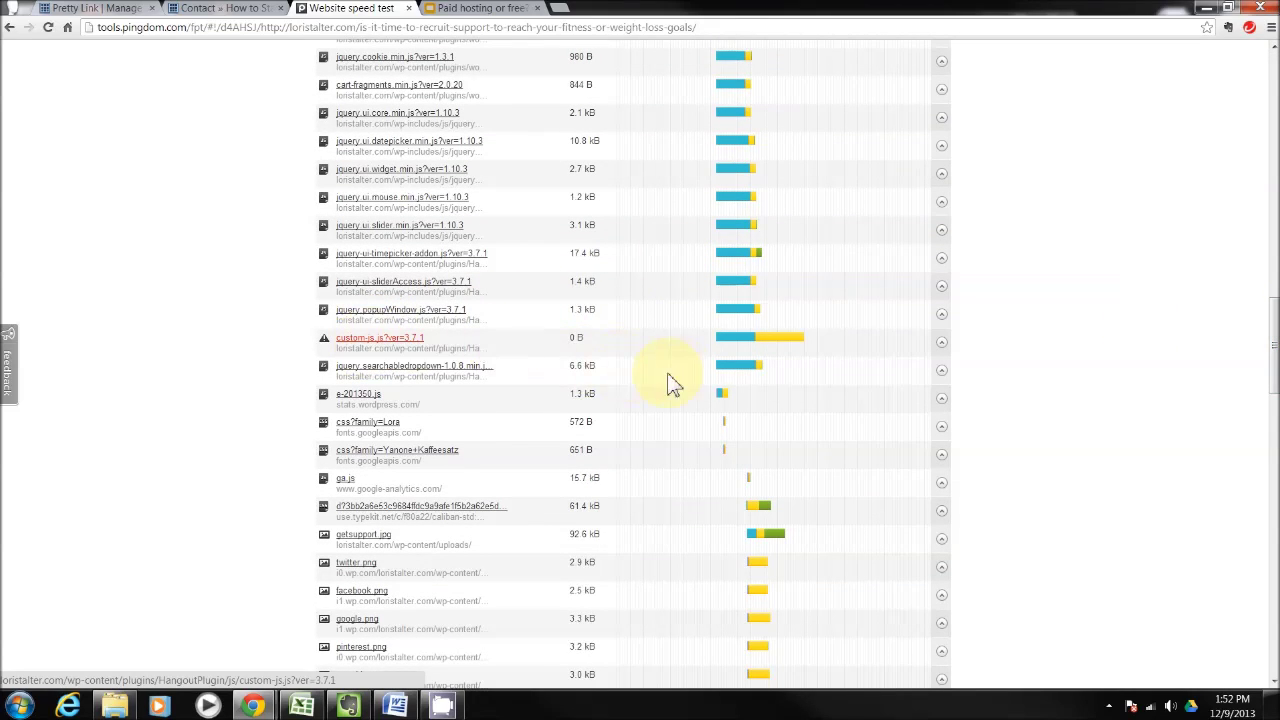
mouse_move(727, 340)
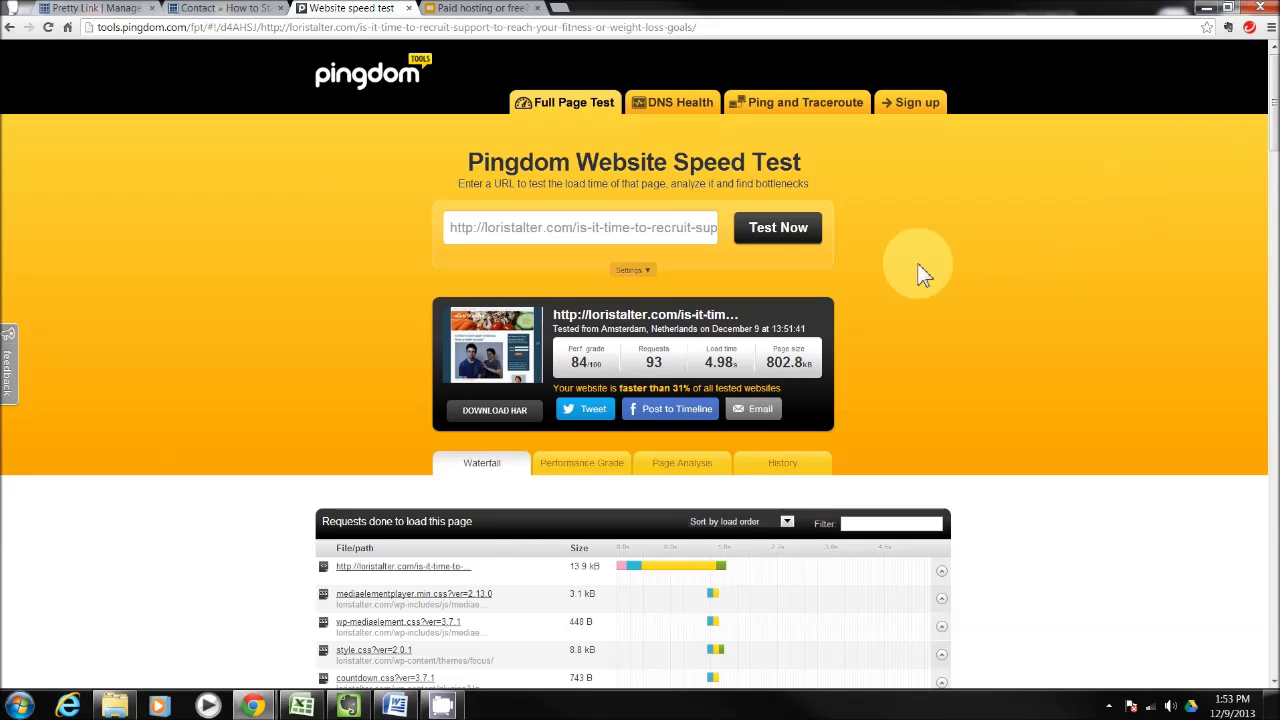
- Rerun the speed test on the same fitness post and review the new summary
left_click(793, 236)
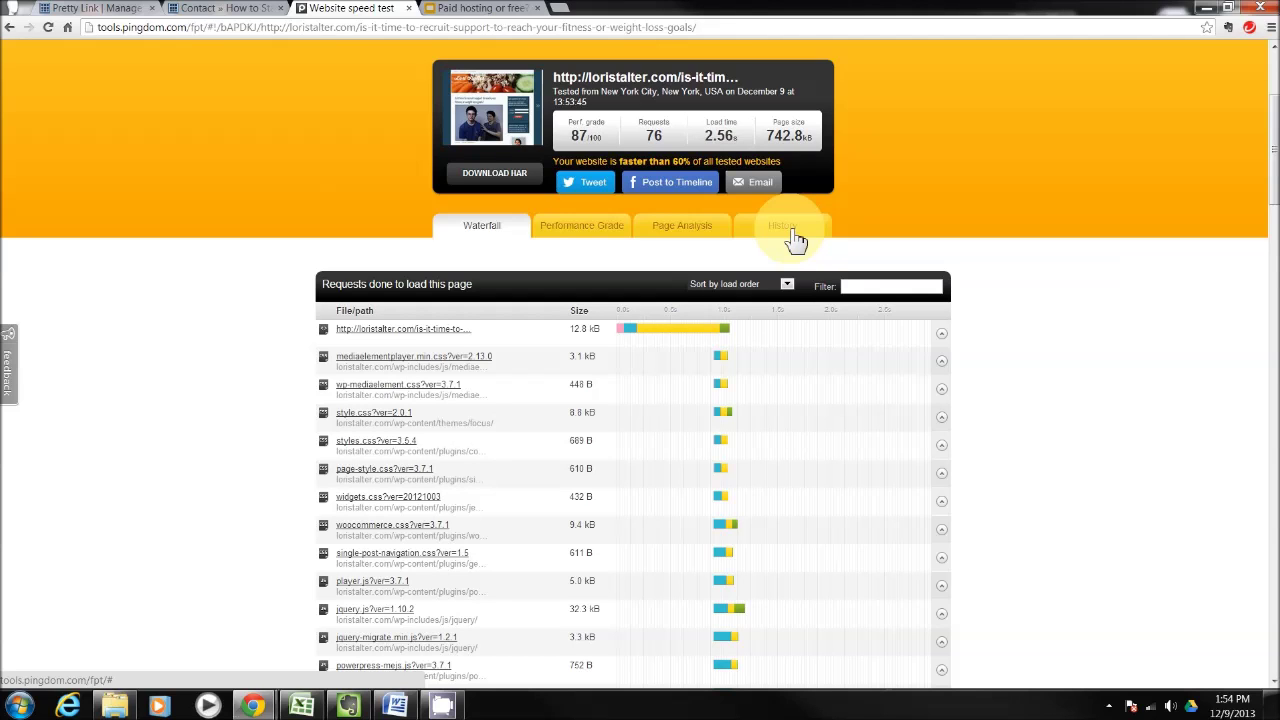
scroll(1182, 222, "up", 3)
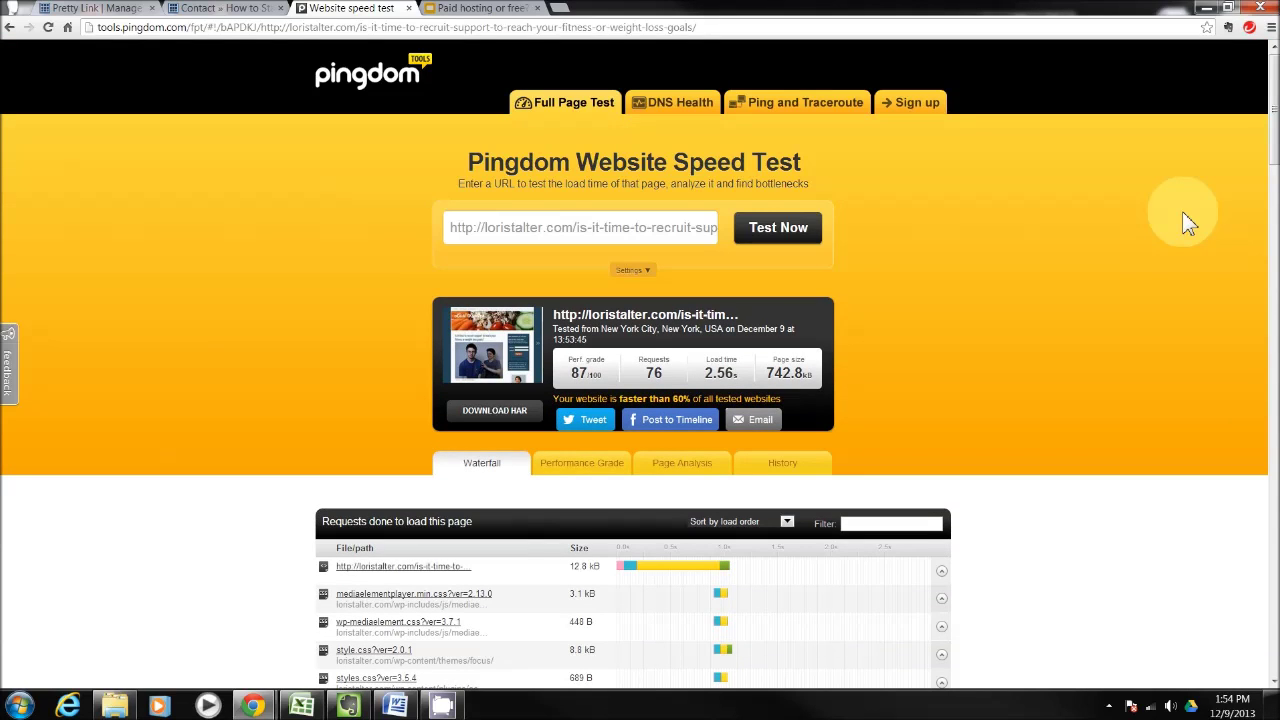